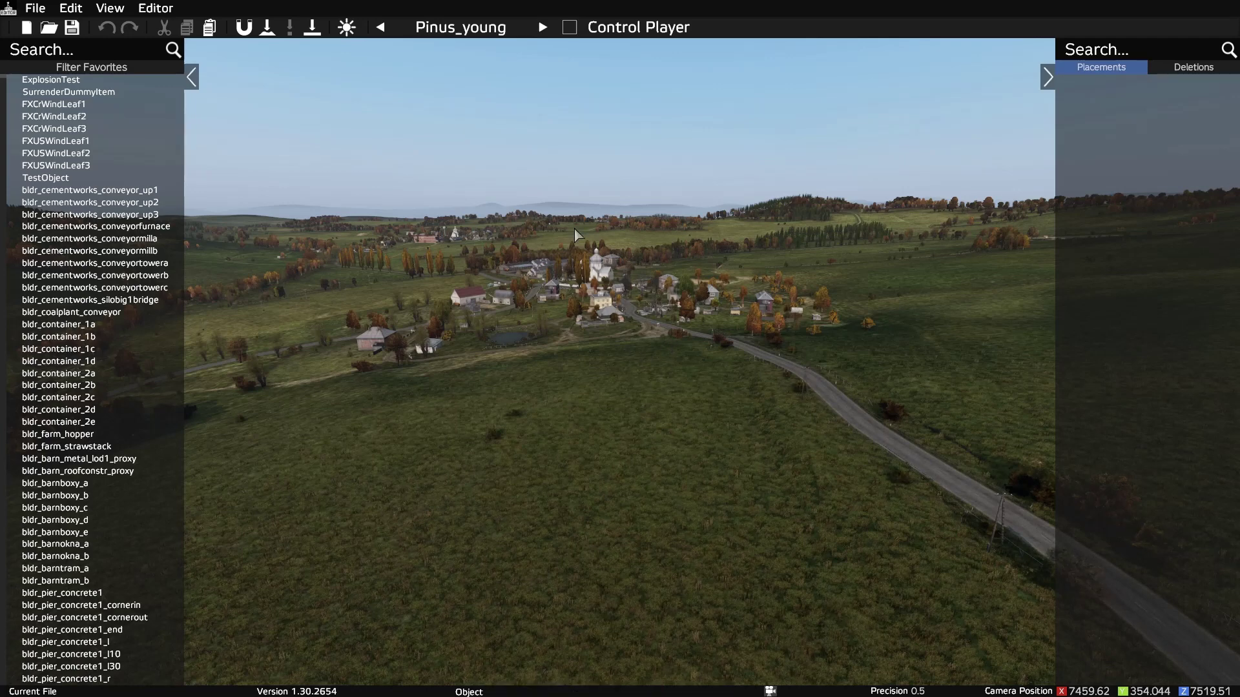
# - Import the 00-DabZBunker.json Object Spawner file into the placements list
pyautogui.moveTo(643, 343); pyautogui.dragTo(607, 346, button='right')
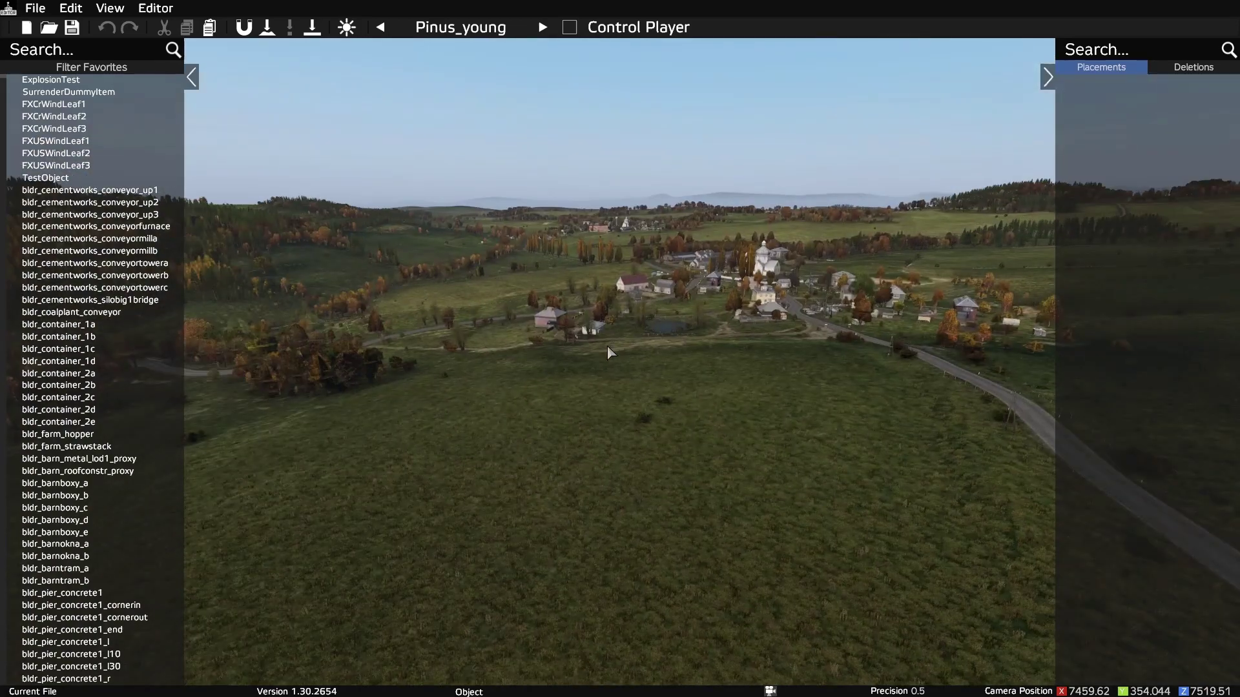
pyautogui.click(37, 10)
pyautogui.moveTo(81, 144)
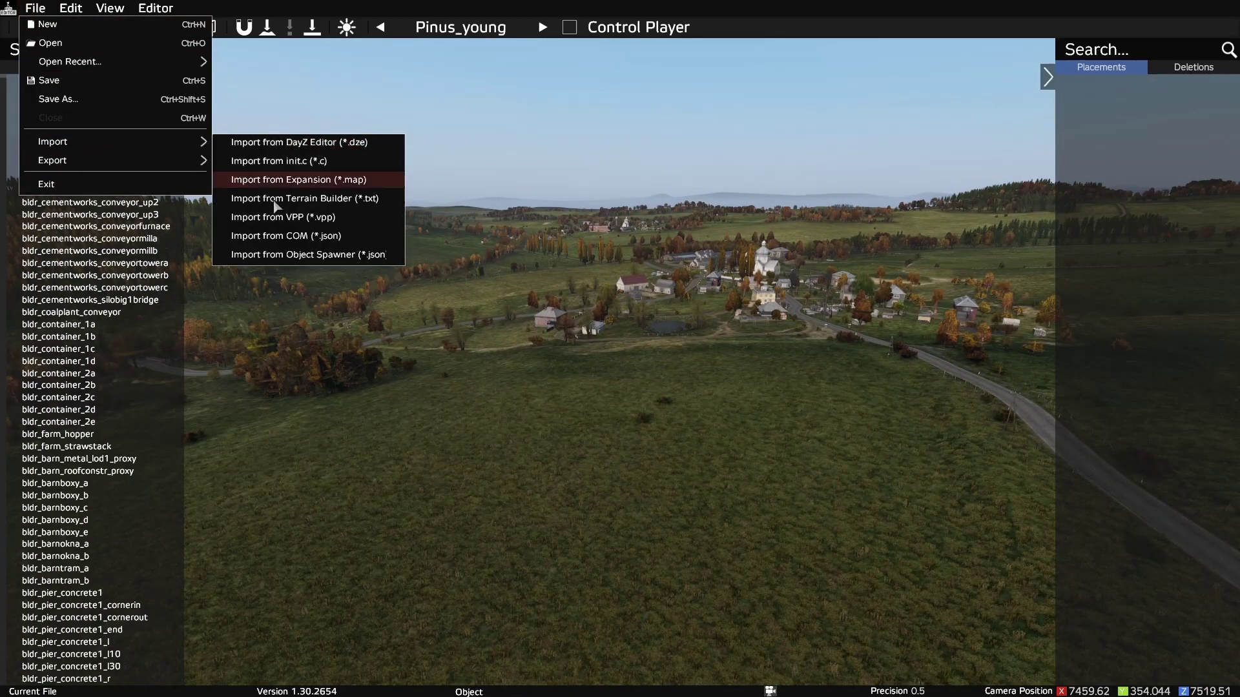
pyautogui.click(304, 254)
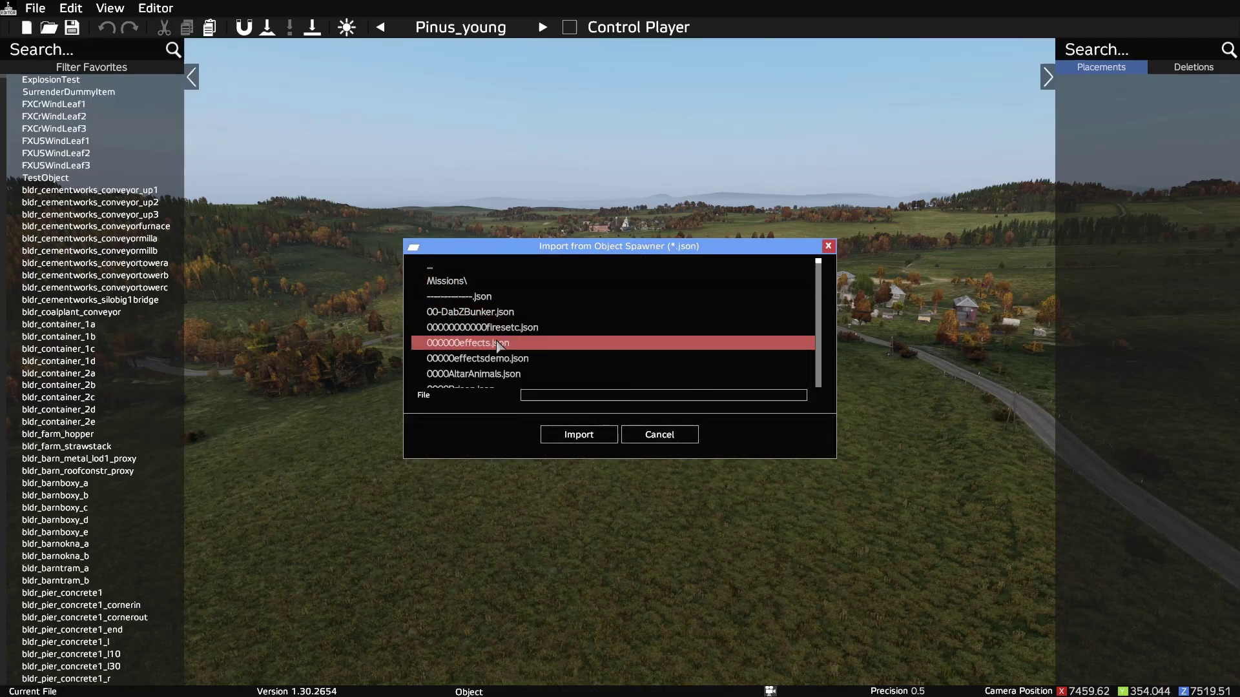
pyautogui.click(494, 313)
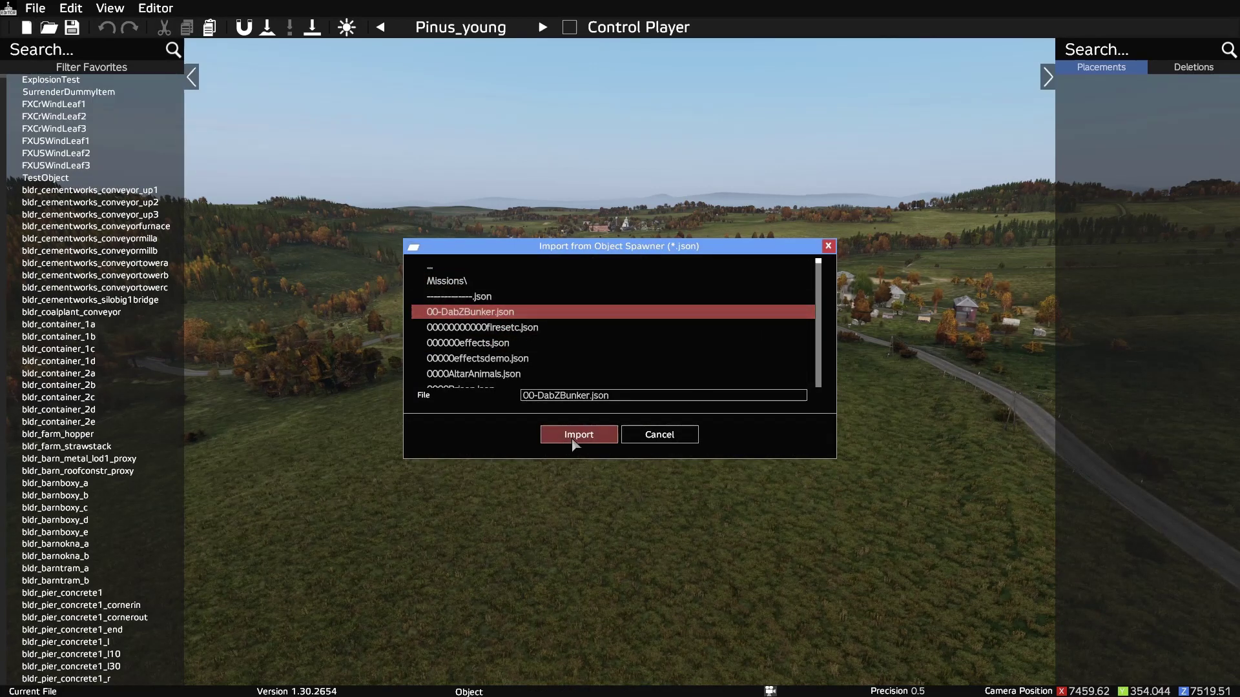
pyautogui.click(572, 442)
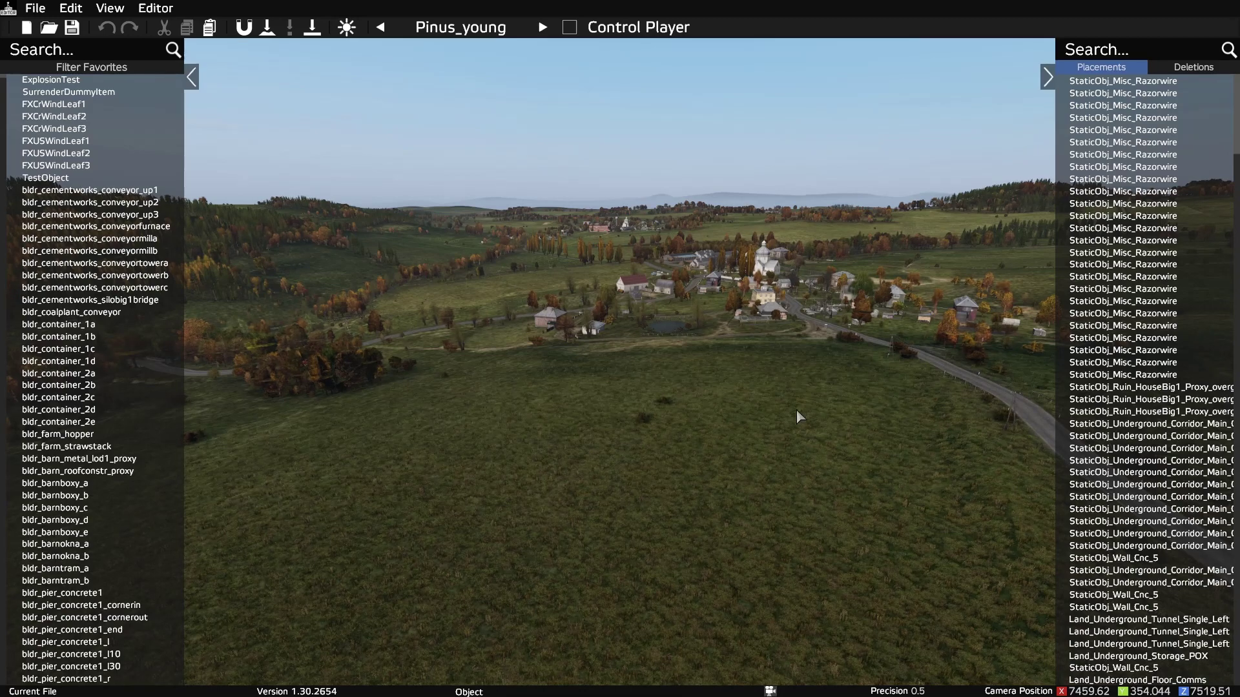
# - Zoom out on the 2D map to find the bunker, then return to 3D there
pyautogui.press('m')
pyautogui.scroll(-5, 381, 278)
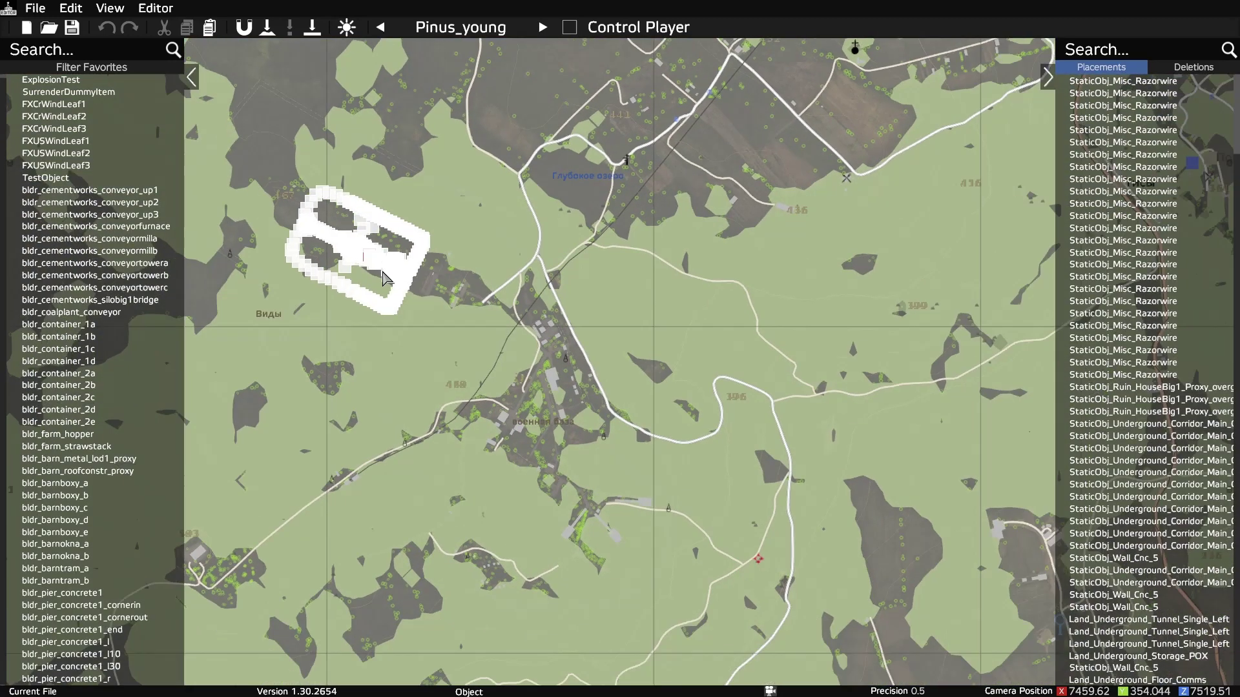
pyautogui.scroll(-2, 213, 154)
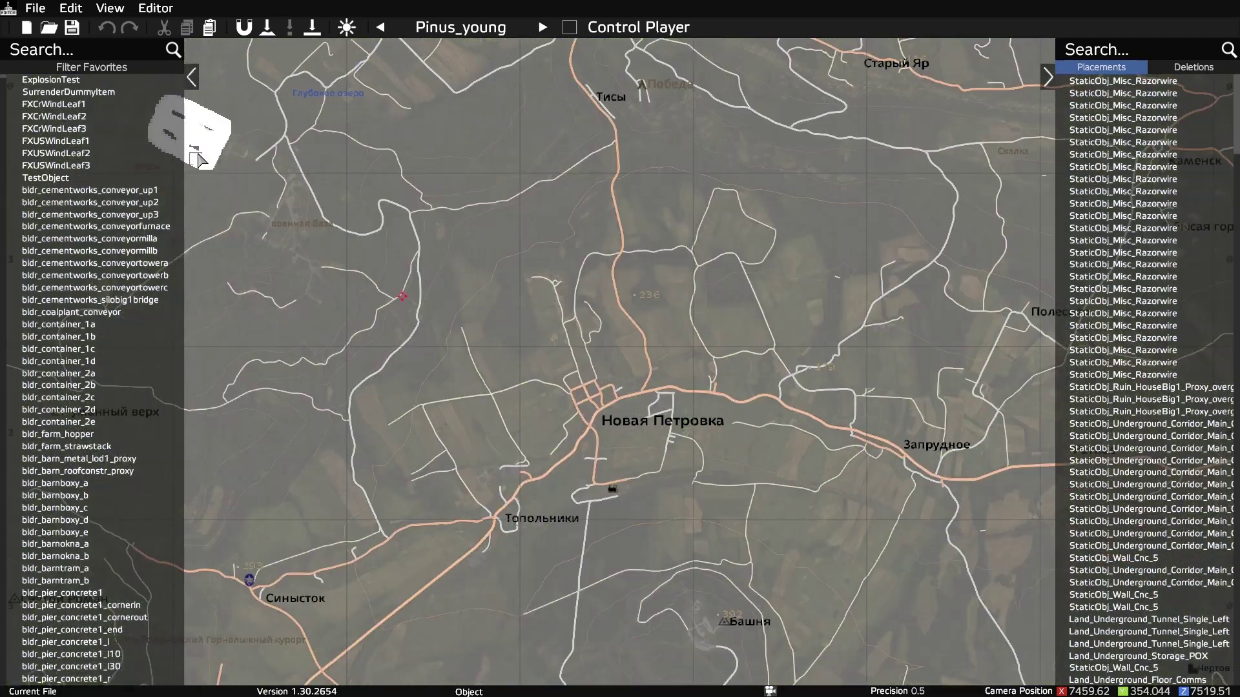
pyautogui.scroll(-3, 171, 129)
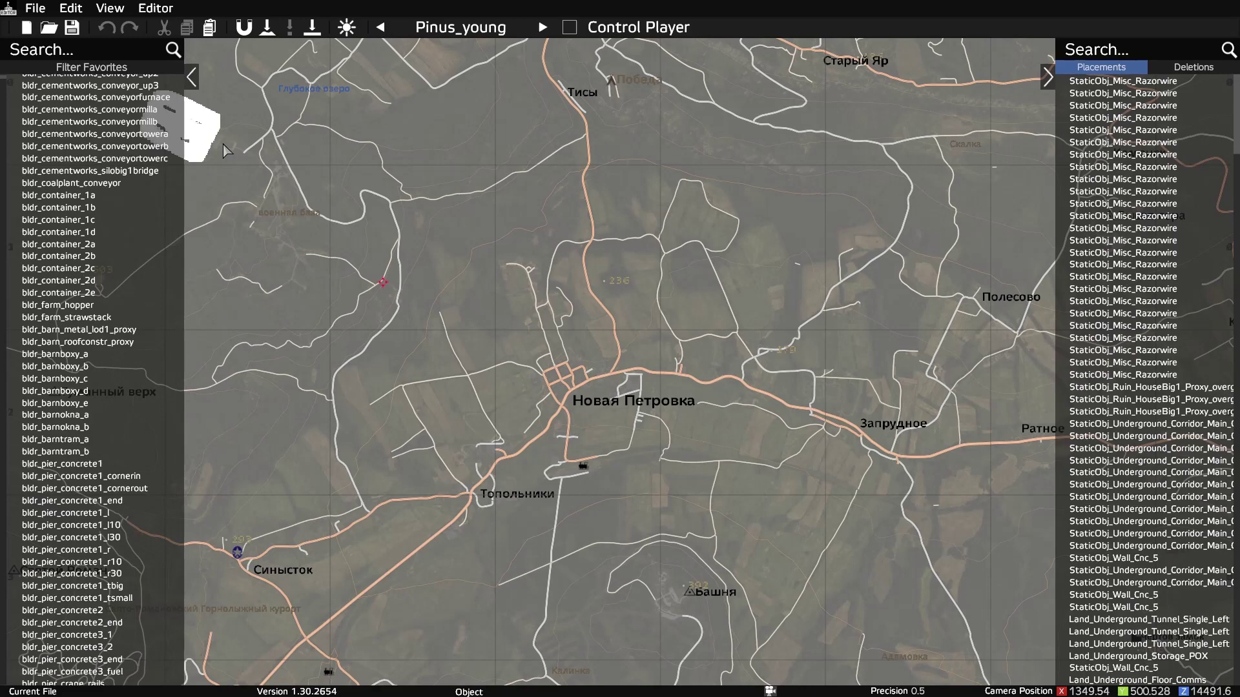
pyautogui.press('m')
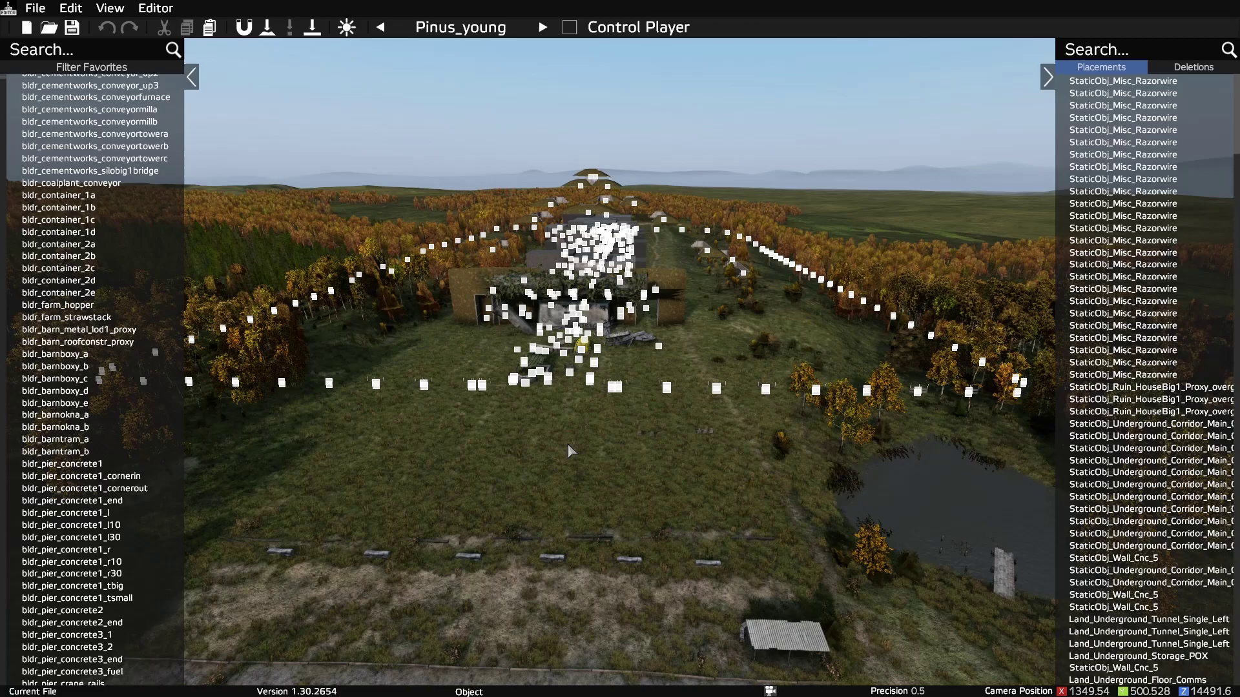
# - Fly the camera over the bunker, box-select all its objects and delete them
pyautogui.press('w')
pyautogui.press('w')
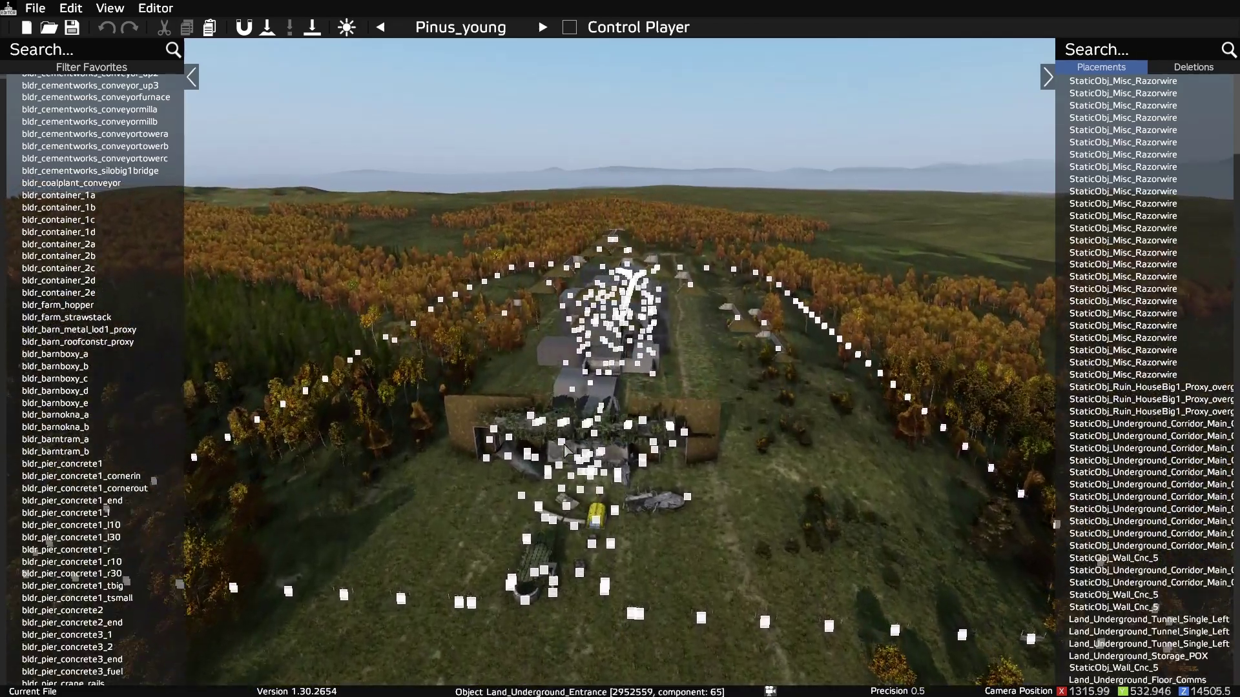
pyautogui.press('w')
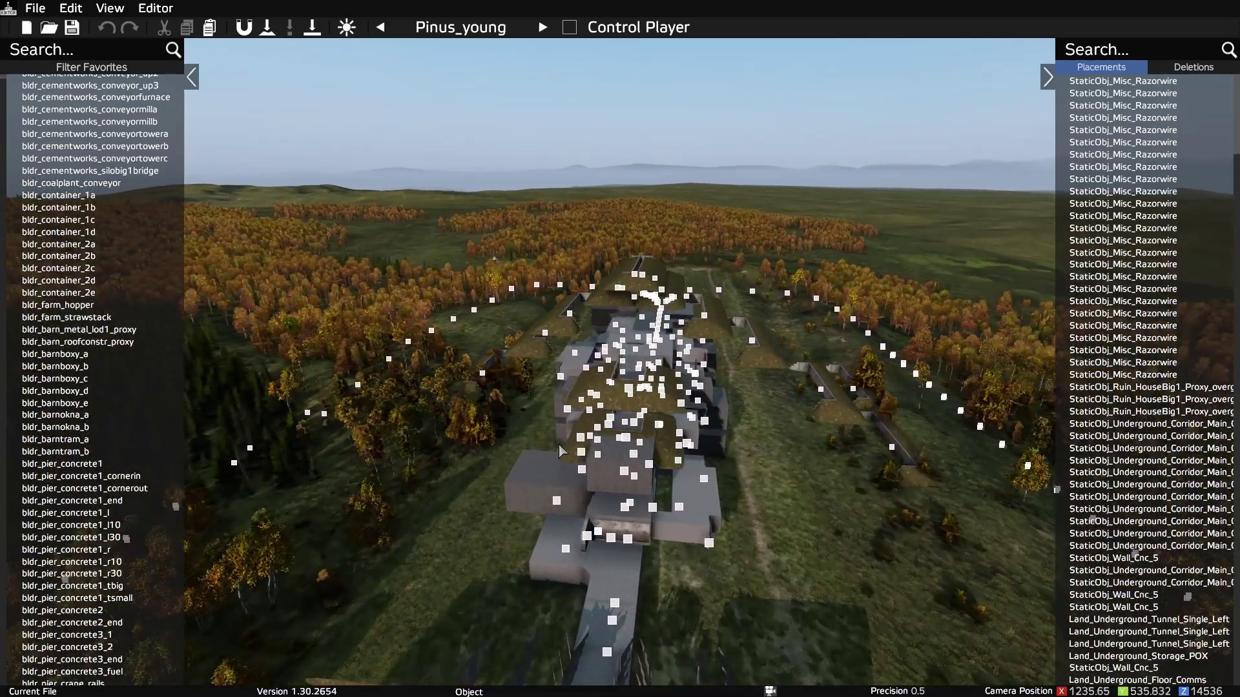
pyautogui.press('w')
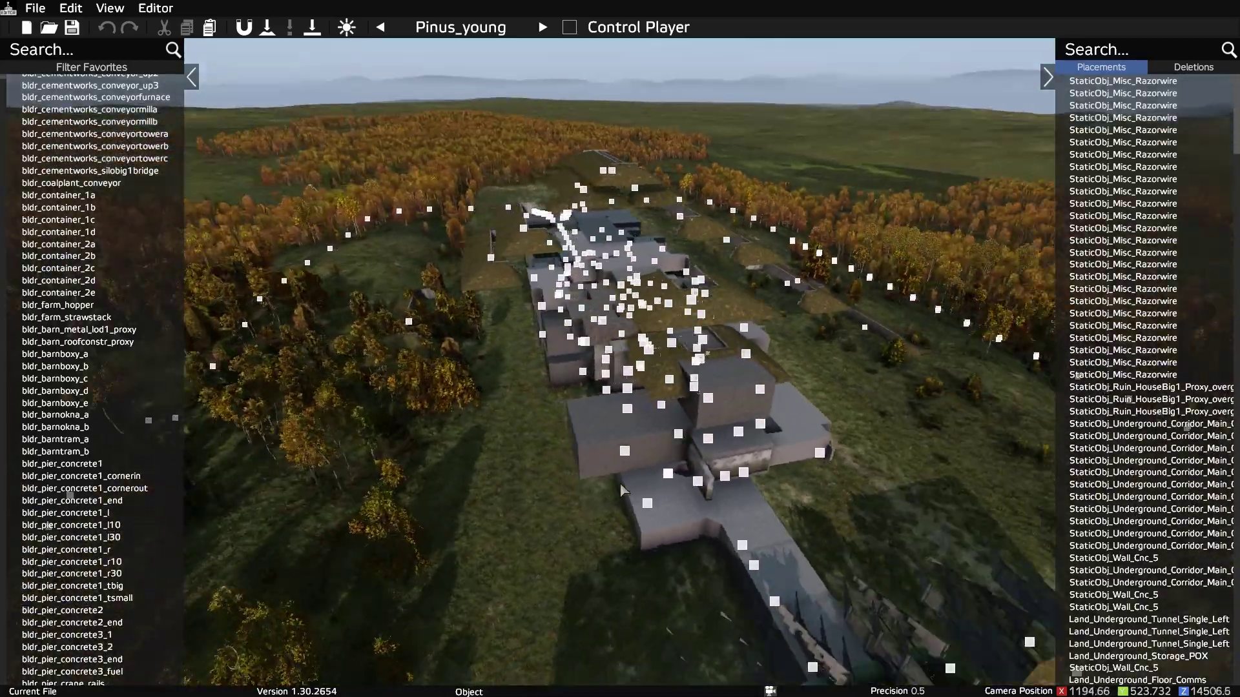
pyautogui.moveTo(621, 490); pyautogui.dragTo(686, 501, button='right')
pyautogui.press('s')
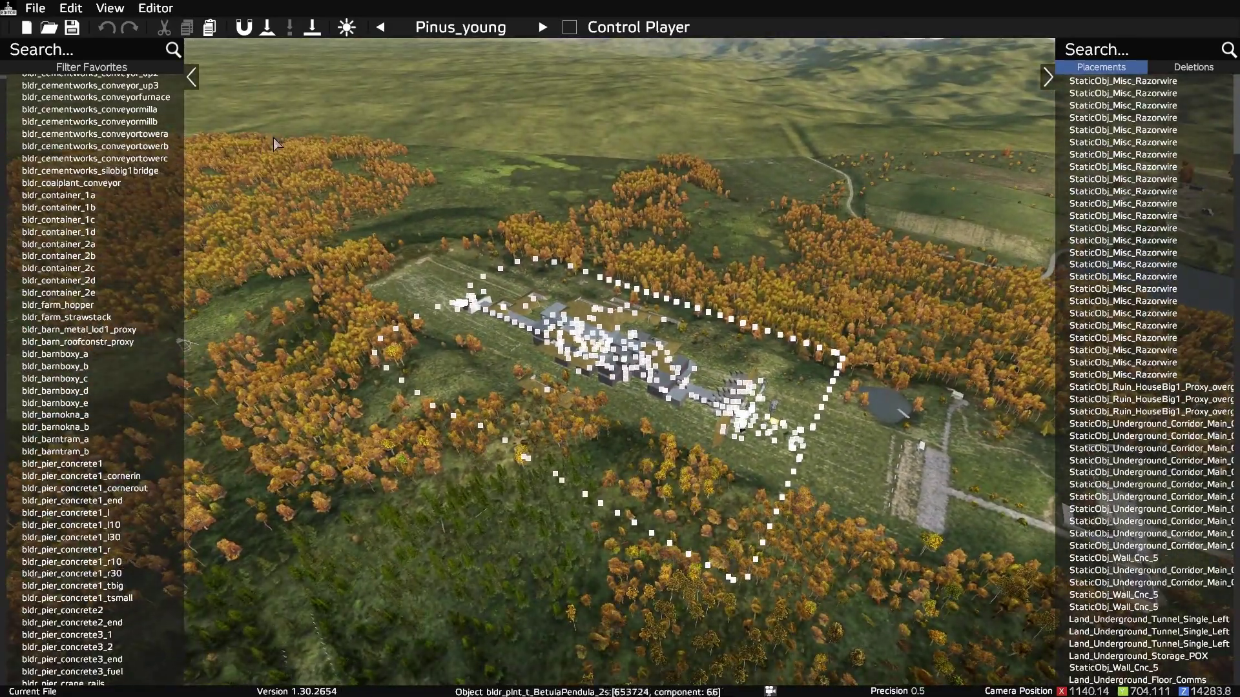
pyautogui.moveTo(271, 151); pyautogui.dragTo(920, 600)
pyautogui.press('Delete')
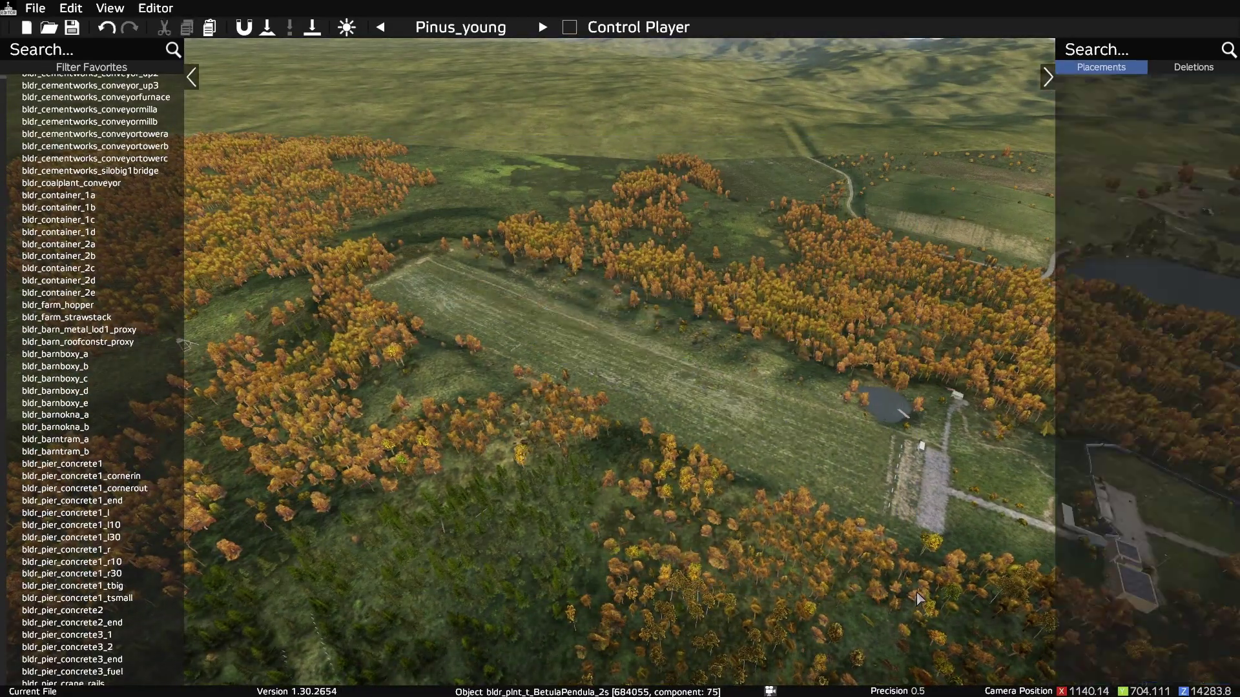
# - Import VMC.dze through Import from DayZ Editor (*.dze) onto the map
pyautogui.moveTo(650, 314); pyautogui.dragTo(833, 311, button='right')
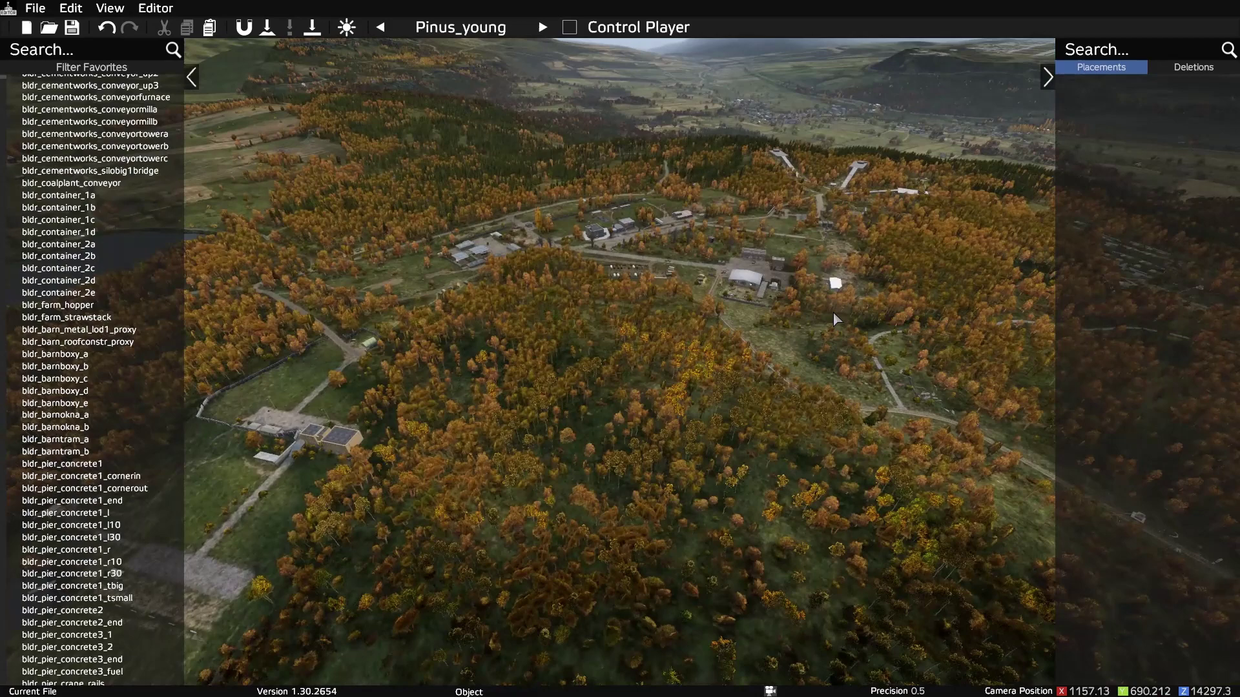
pyautogui.click(35, 9)
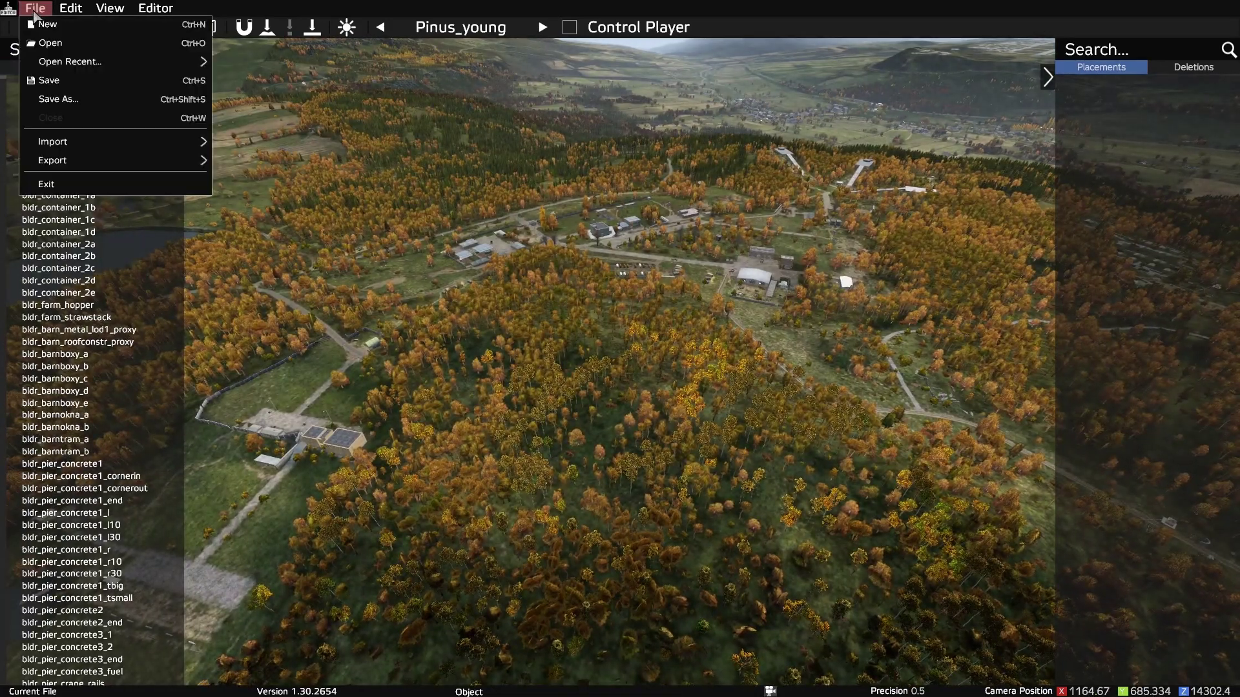
pyautogui.moveTo(59, 166)
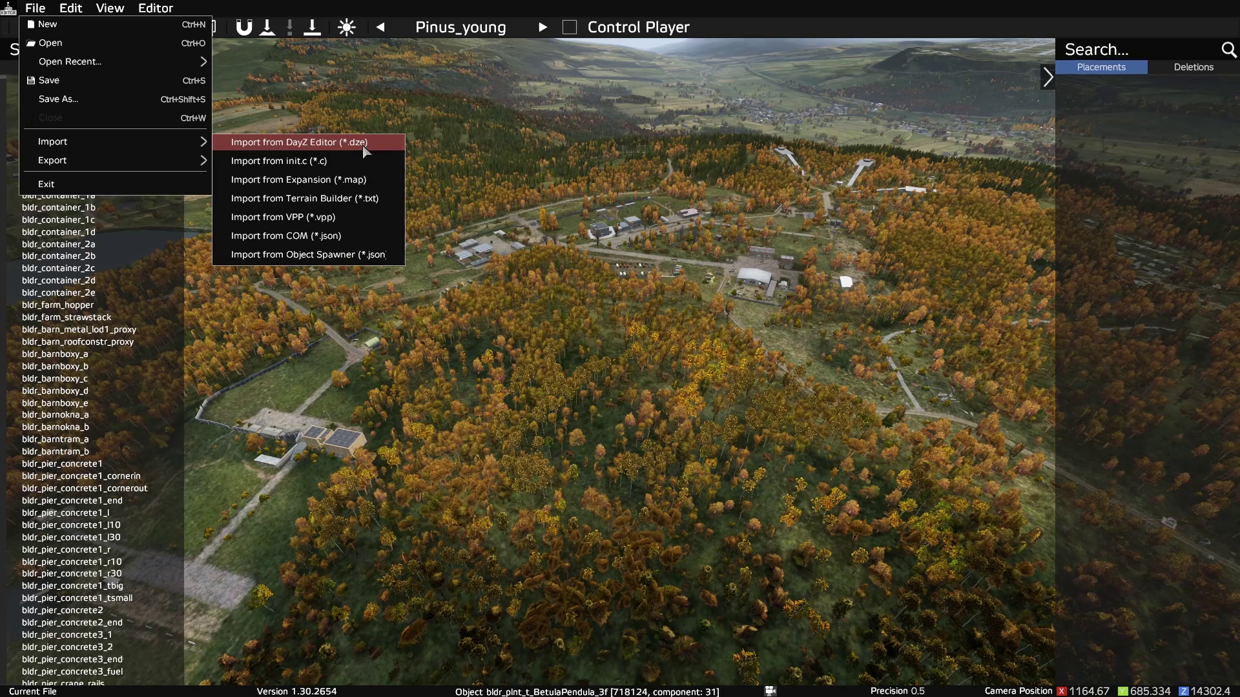
pyautogui.click(351, 148)
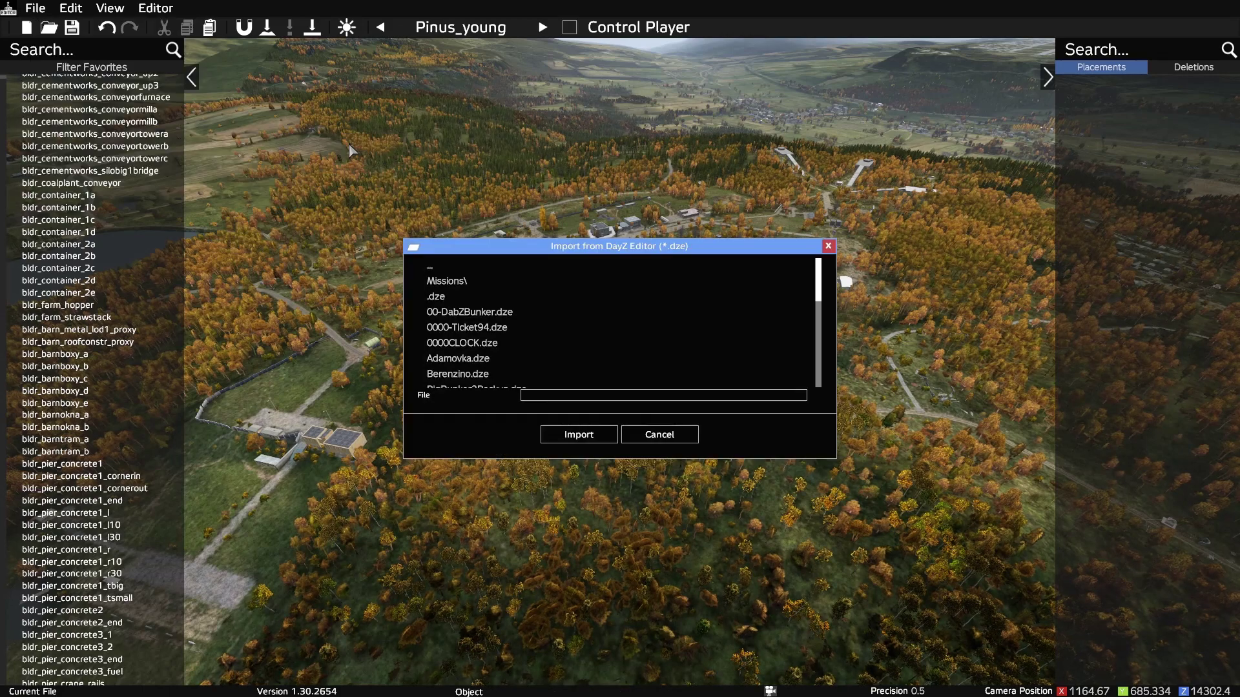
pyautogui.scroll(-2, 523, 334)
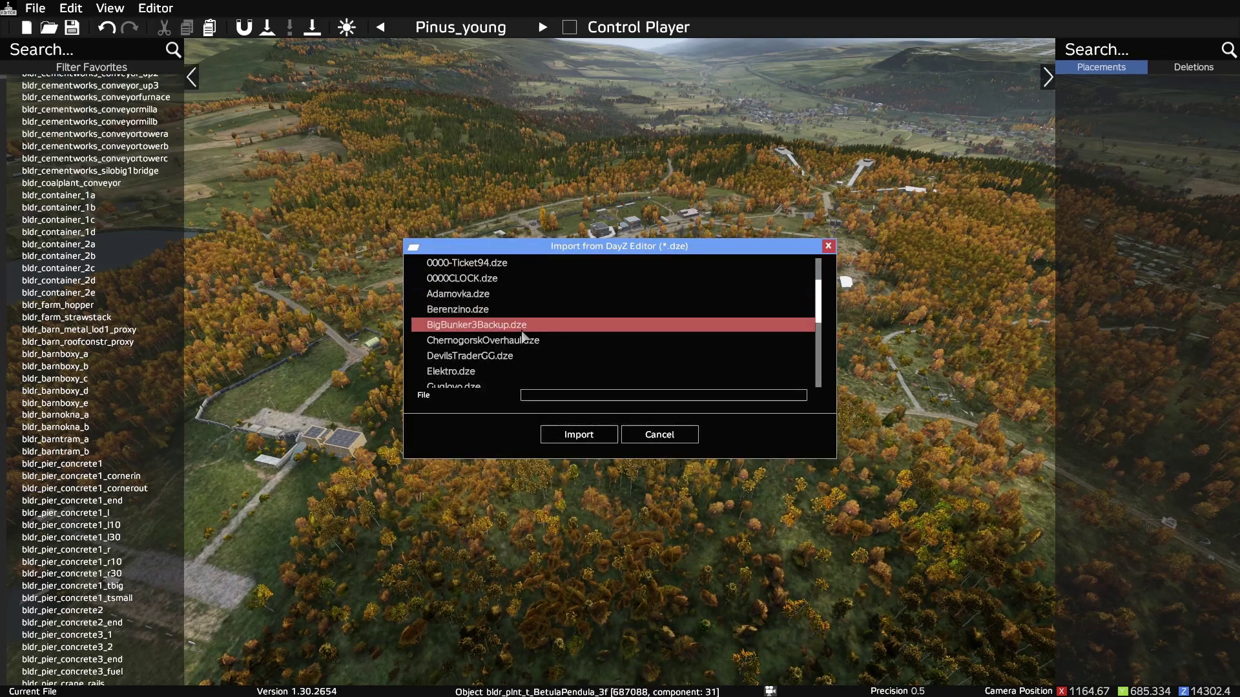
pyautogui.scroll(-6, 523, 335)
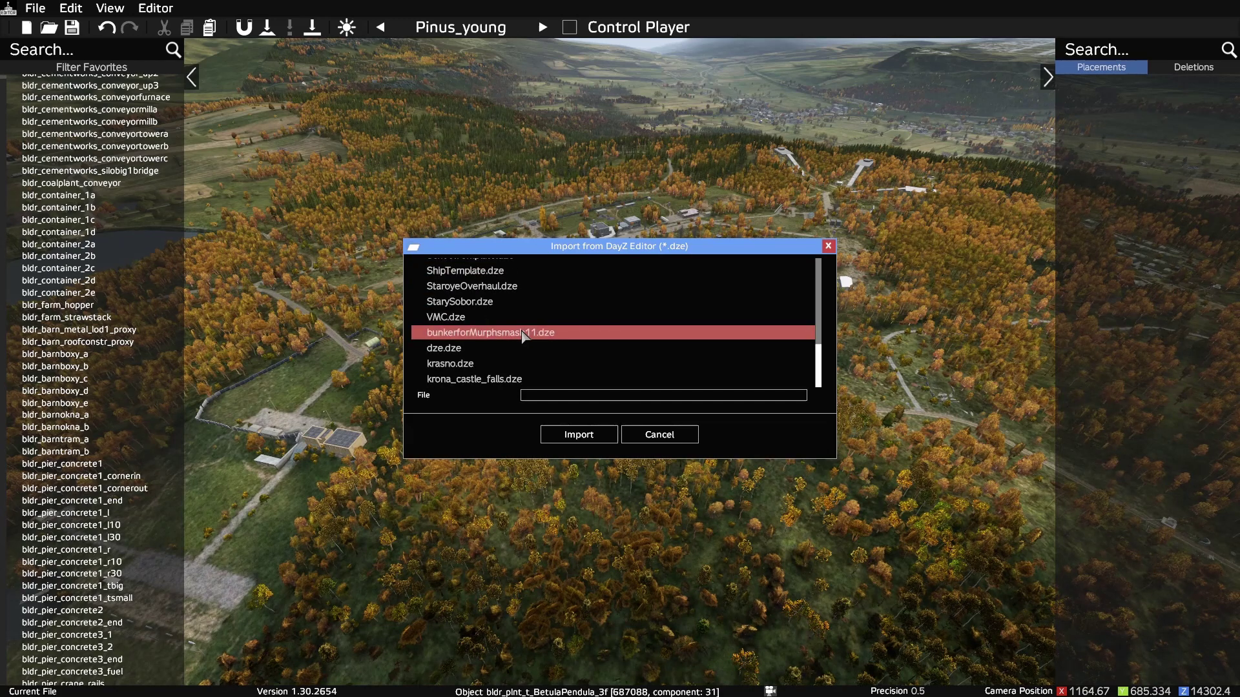
pyautogui.click(497, 317)
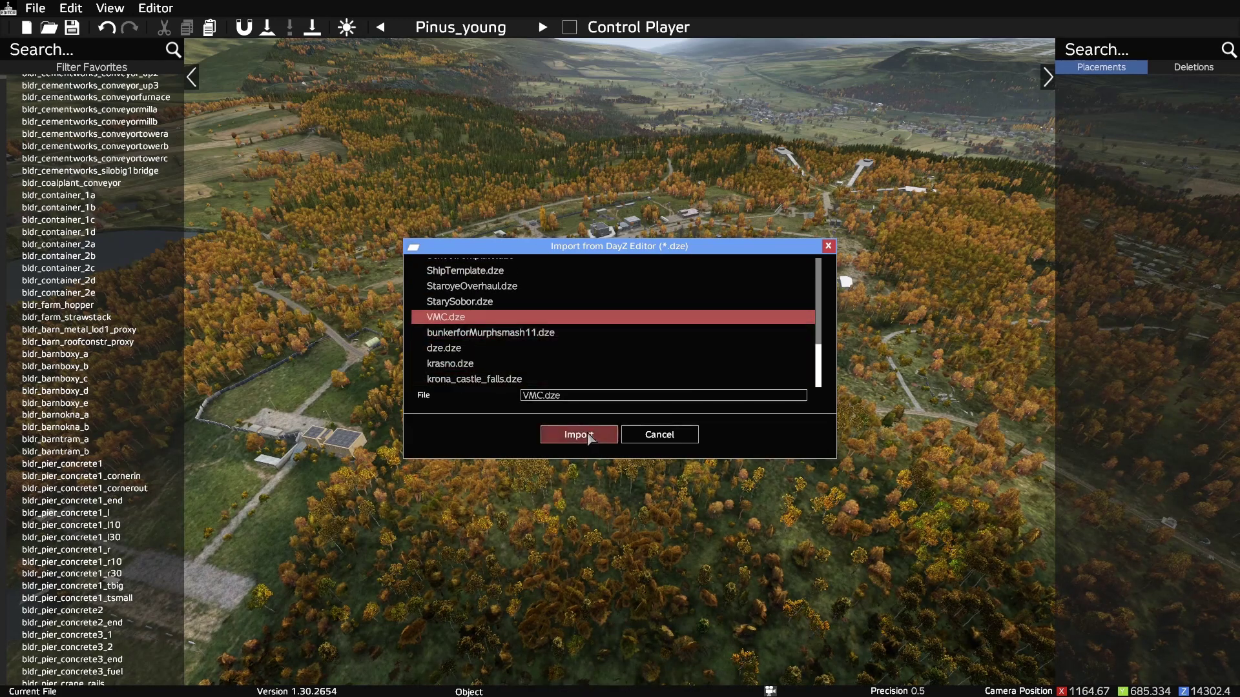
pyautogui.click(584, 434)
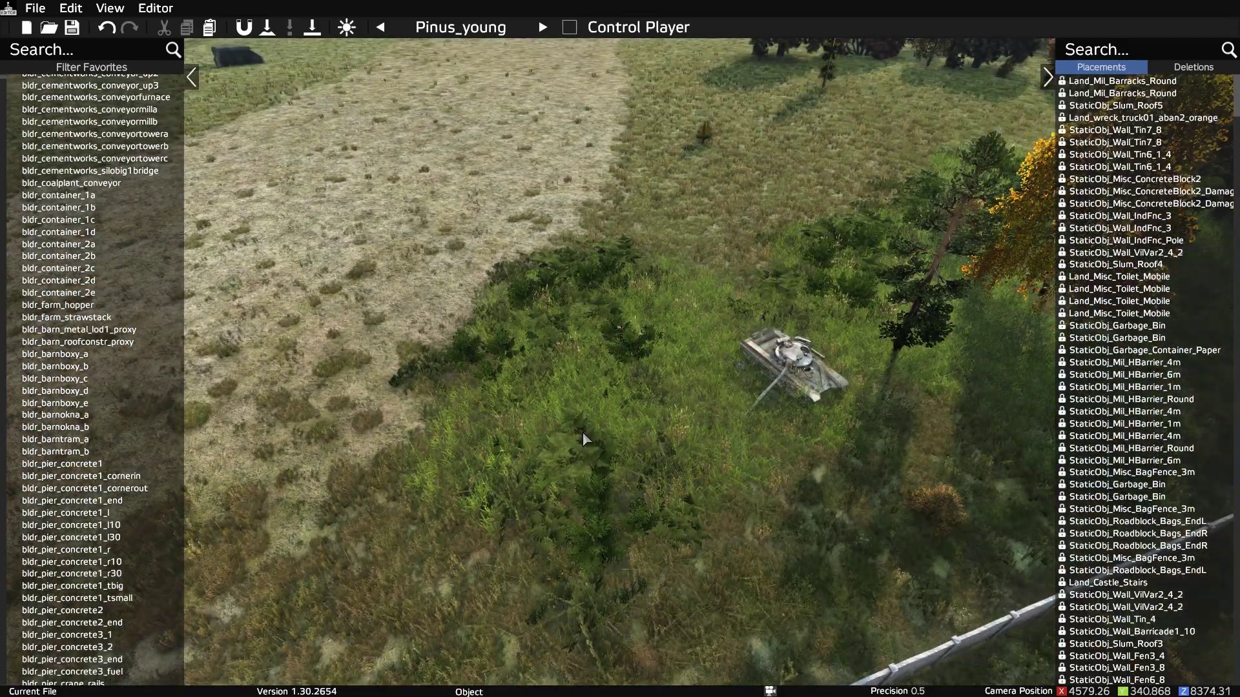
# - Box-select all the VMC compound objects and Lock them from the right-click menu
pyautogui.moveTo(582, 431); pyautogui.dragTo(635, 390, button='right')
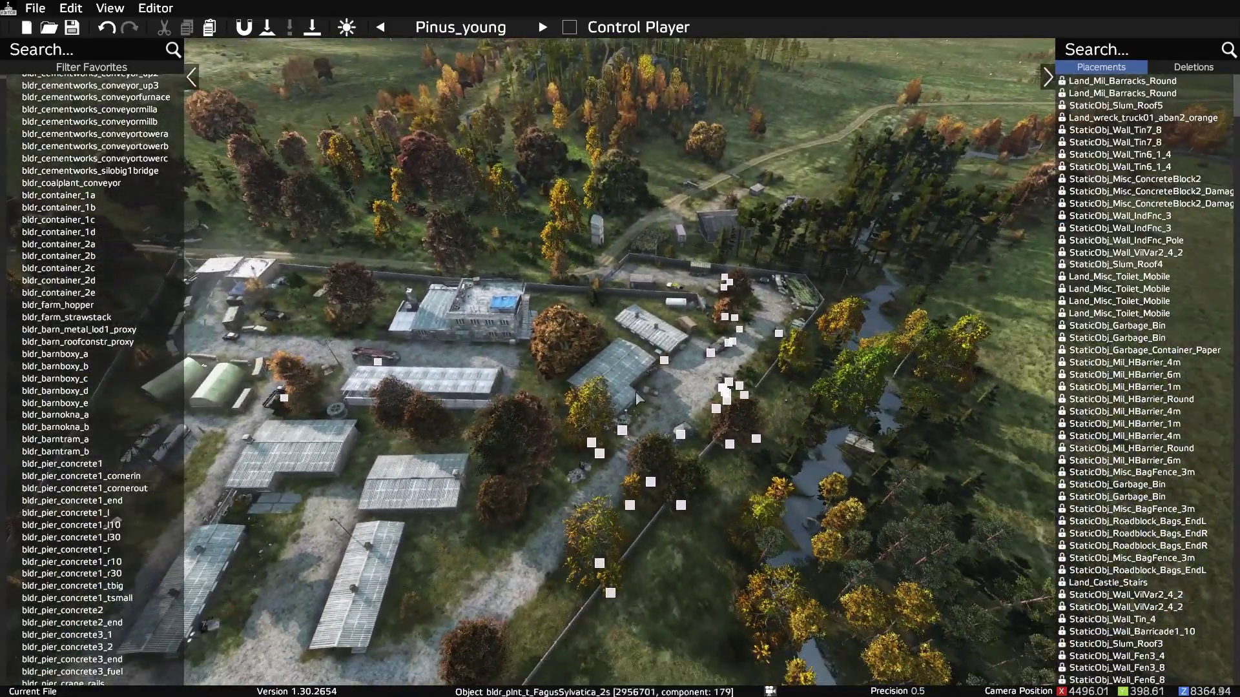
pyautogui.moveTo(667, 374); pyautogui.dragTo(913, 665)
pyautogui.rightClick(682, 290)
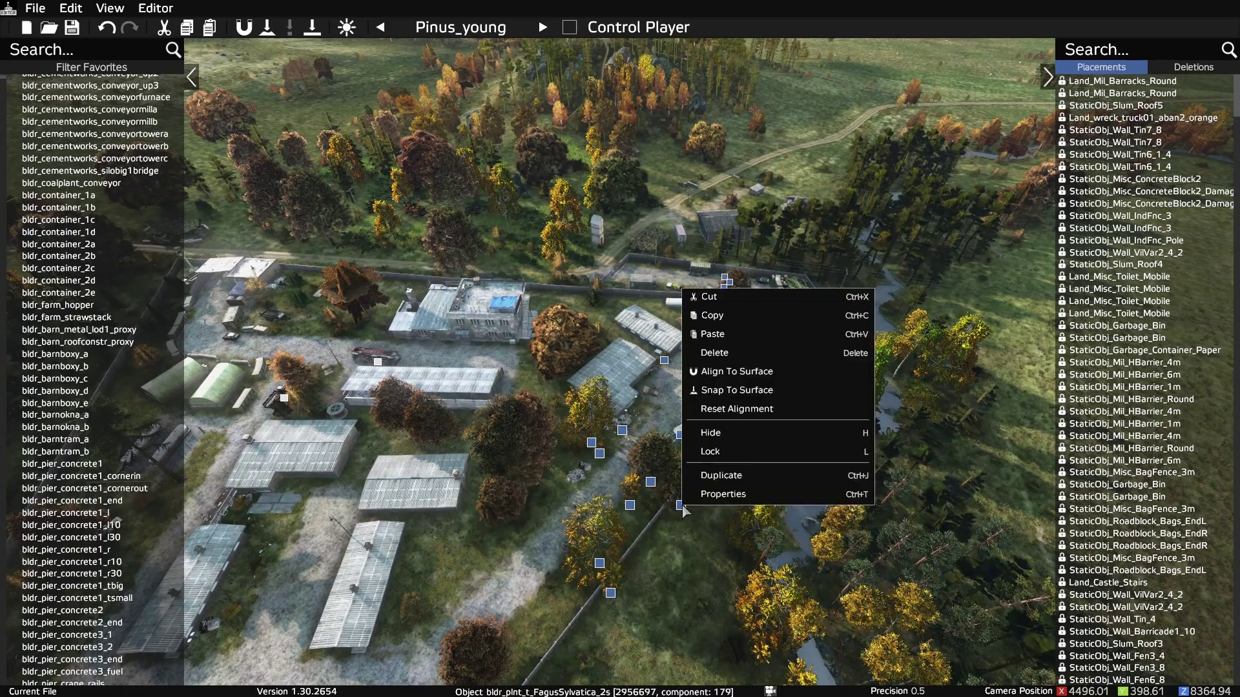
pyautogui.click(707, 460)
pyautogui.moveTo(661, 379); pyautogui.dragTo(551, 400, button='right')
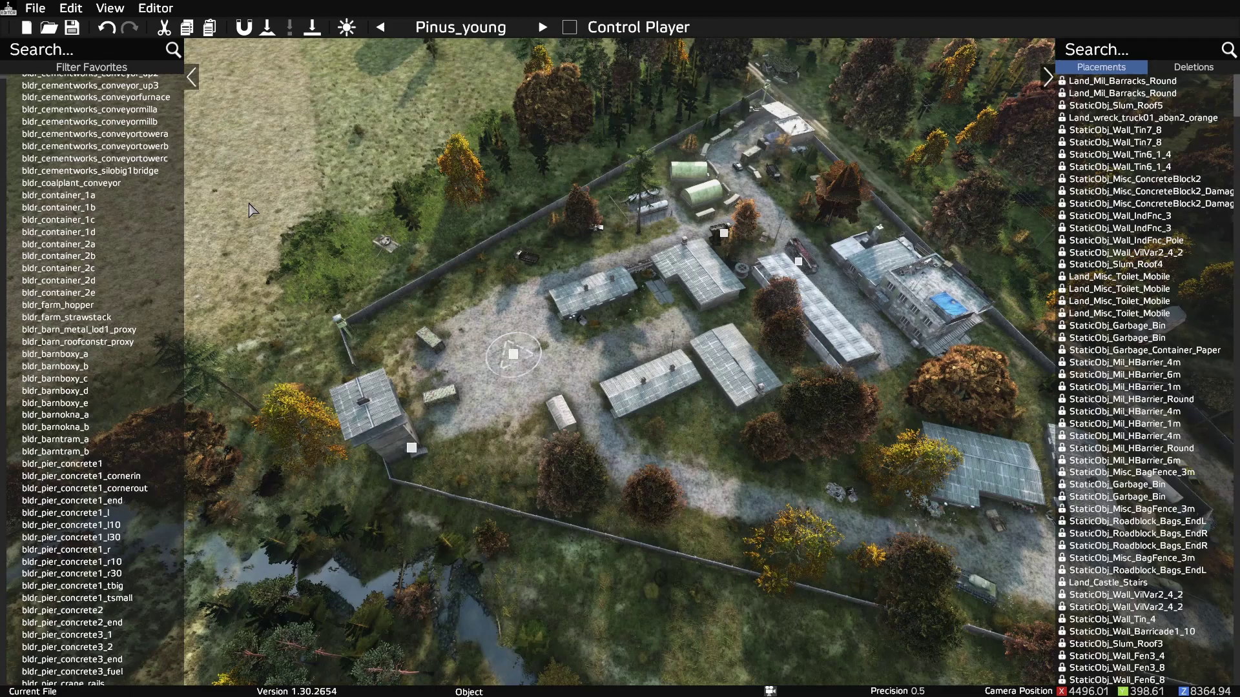
pyautogui.moveTo(292, 134); pyautogui.dragTo(990, 552)
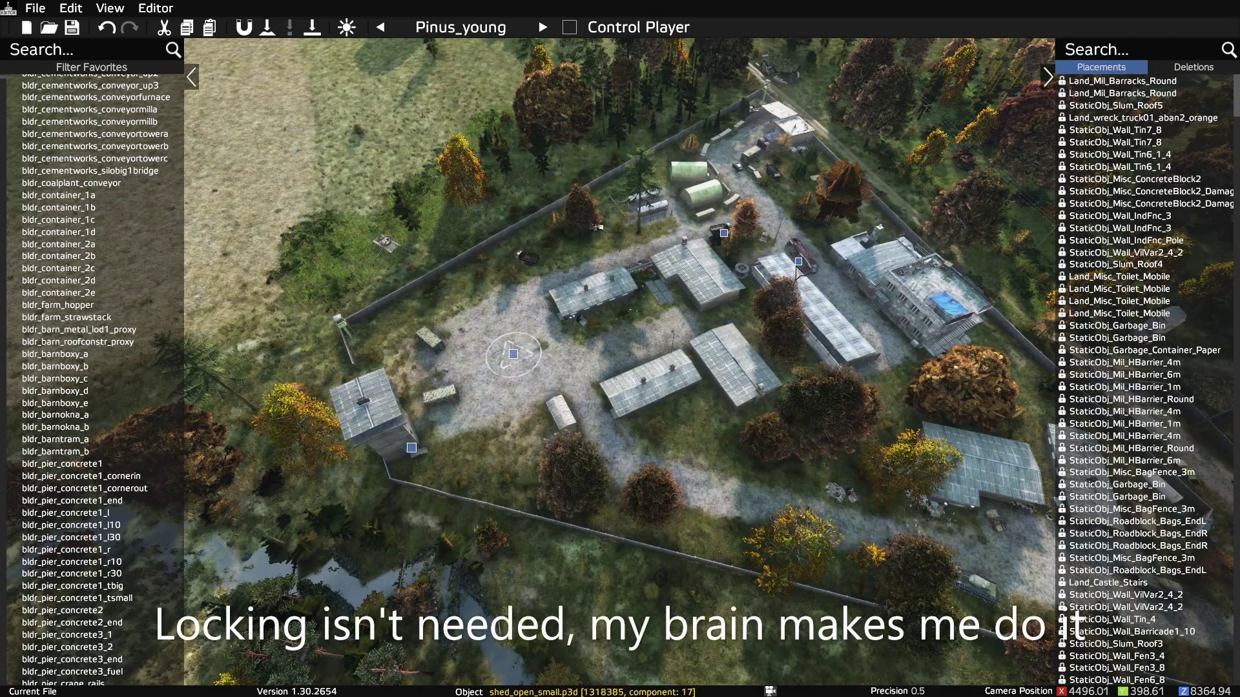
pyautogui.rightClick(797, 268)
pyautogui.click(833, 424)
pyautogui.moveTo(664, 310); pyautogui.dragTo(743, 297, button='right')
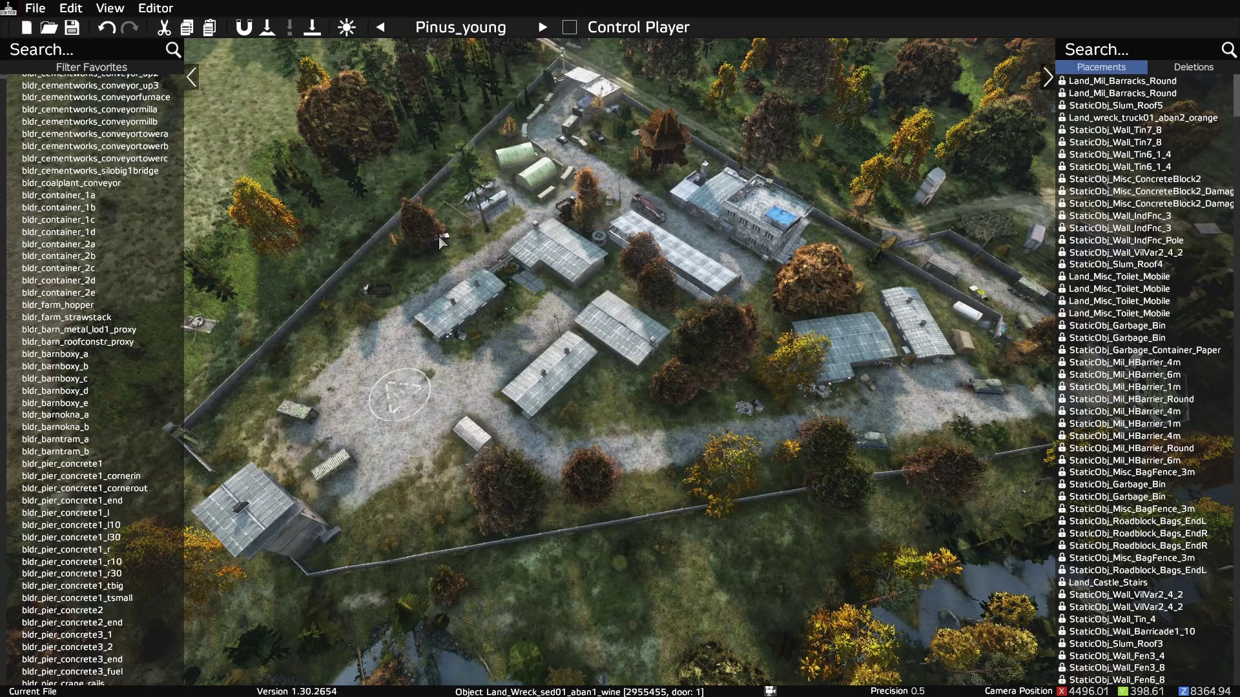
# - Save the build over the existing VMC.dze, confirming the overwrite
pyautogui.hotkey('ctrl', 's')
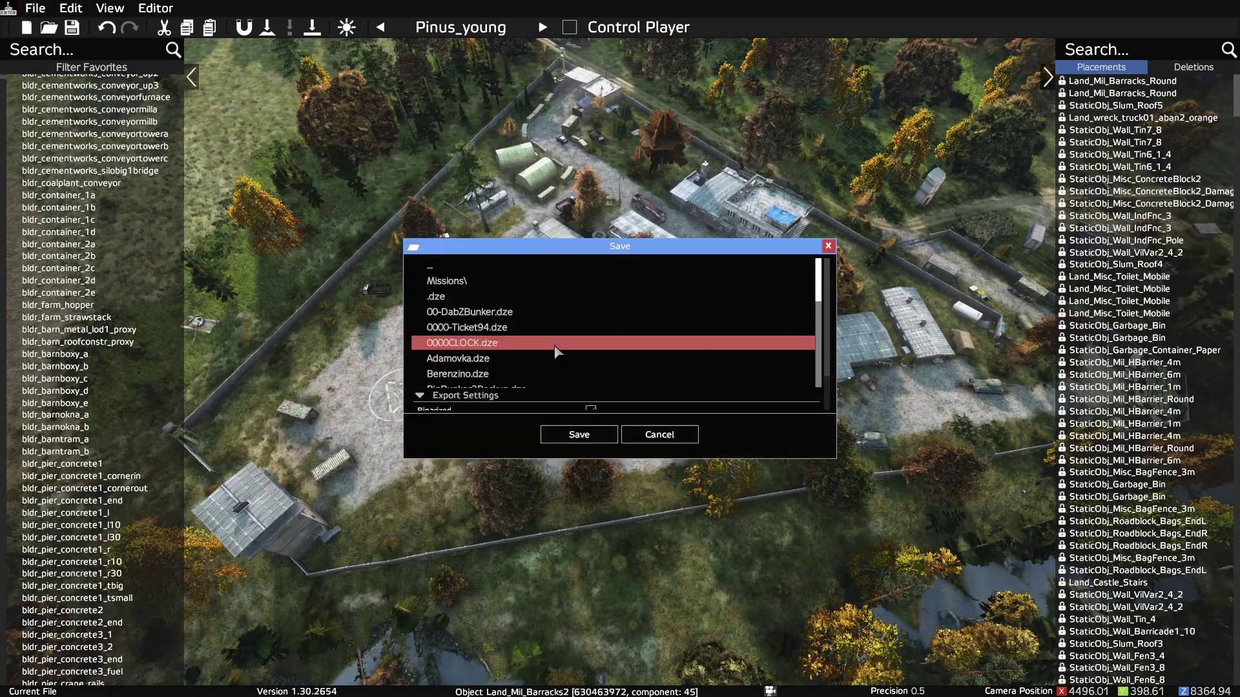
pyautogui.scroll(-10, 513, 342)
pyautogui.click(514, 333)
pyautogui.click(459, 317)
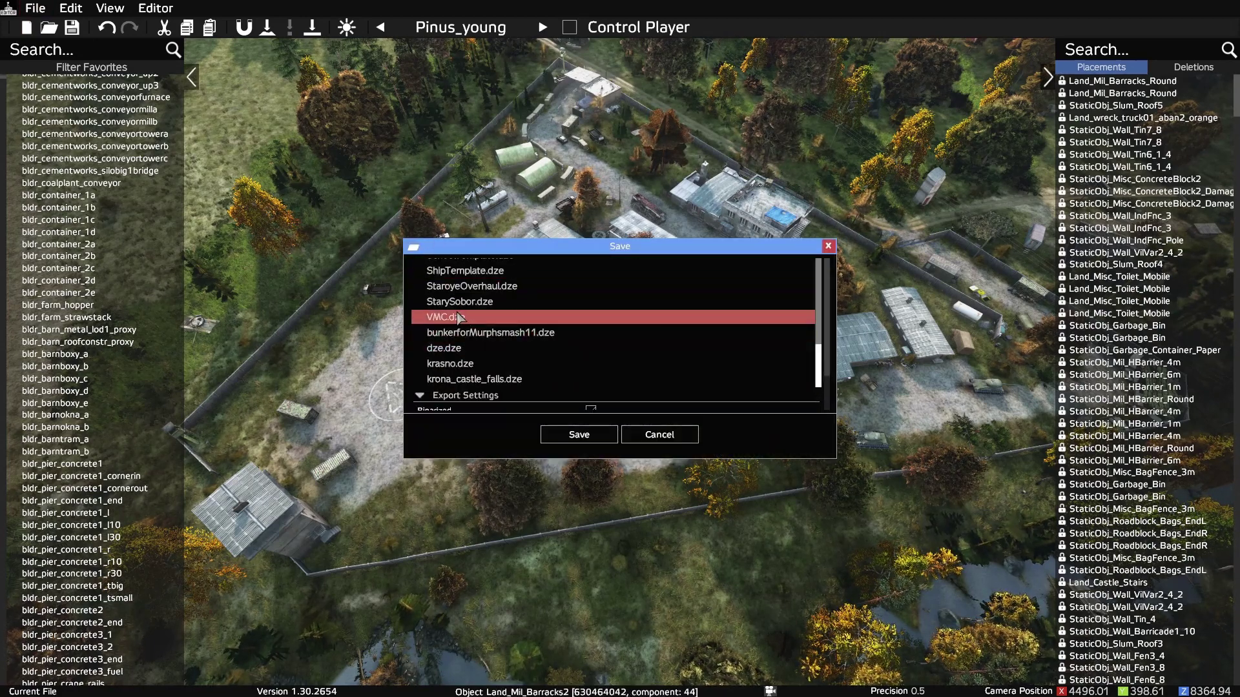
pyautogui.click(578, 435)
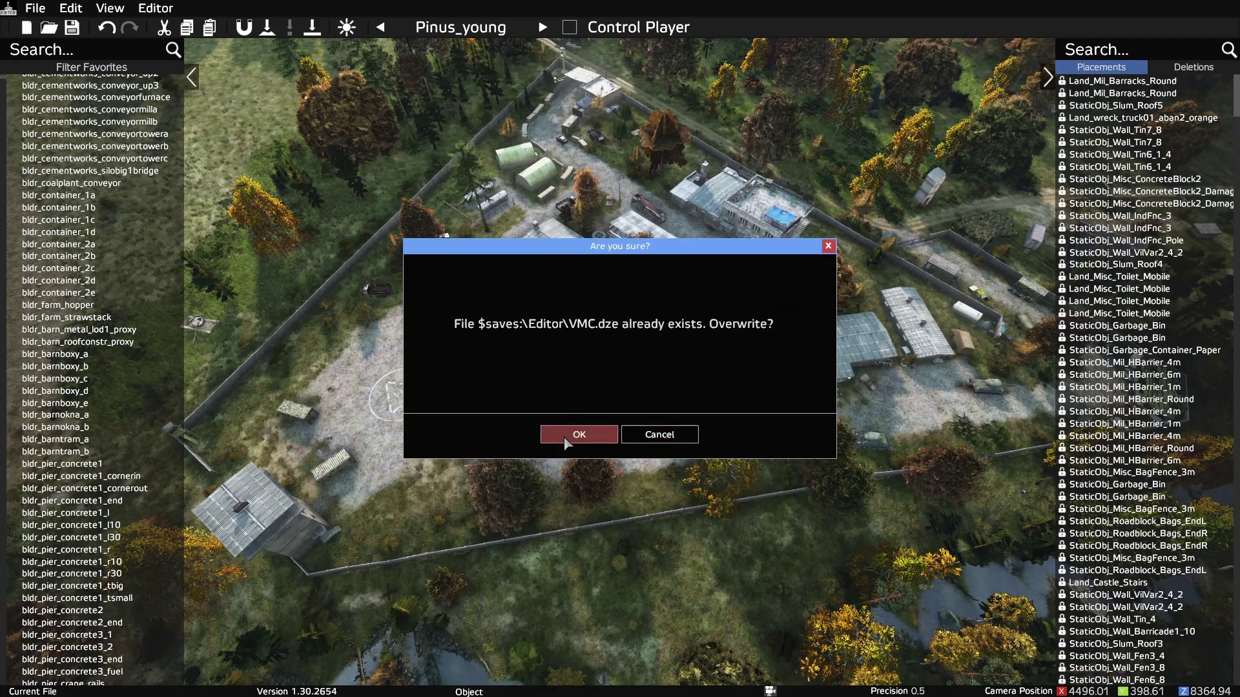
pyautogui.click(564, 439)
pyautogui.scroll(-5, 564, 442)
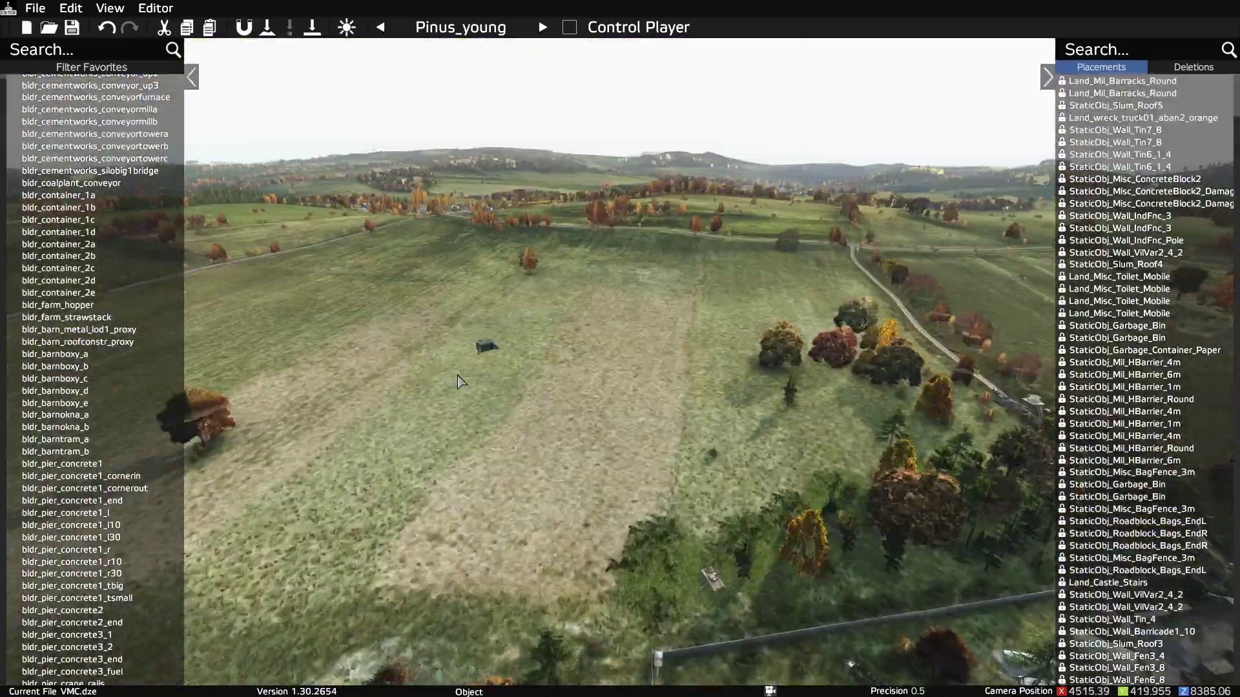
# - Start a new empty project, overwriting the existing dze.dze
pyautogui.press('w')
pyautogui.moveTo(463, 376); pyautogui.dragTo(783, 374, button='right')
pyautogui.click(36, 9)
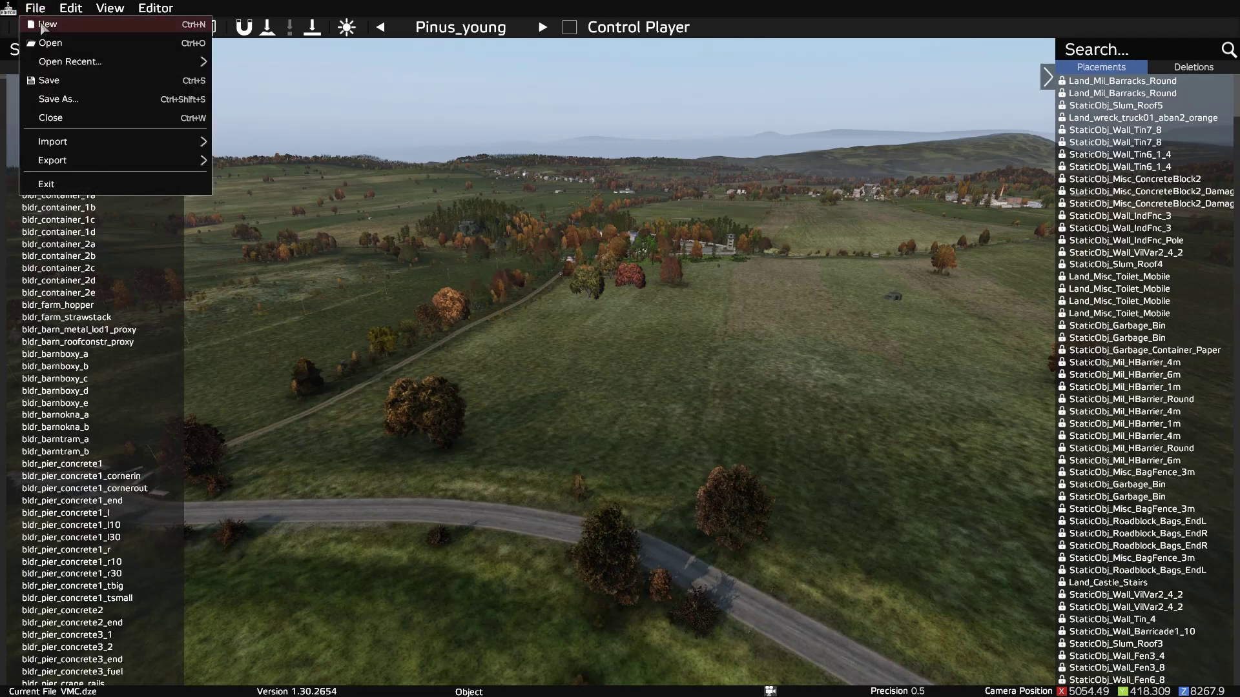
pyautogui.click(45, 24)
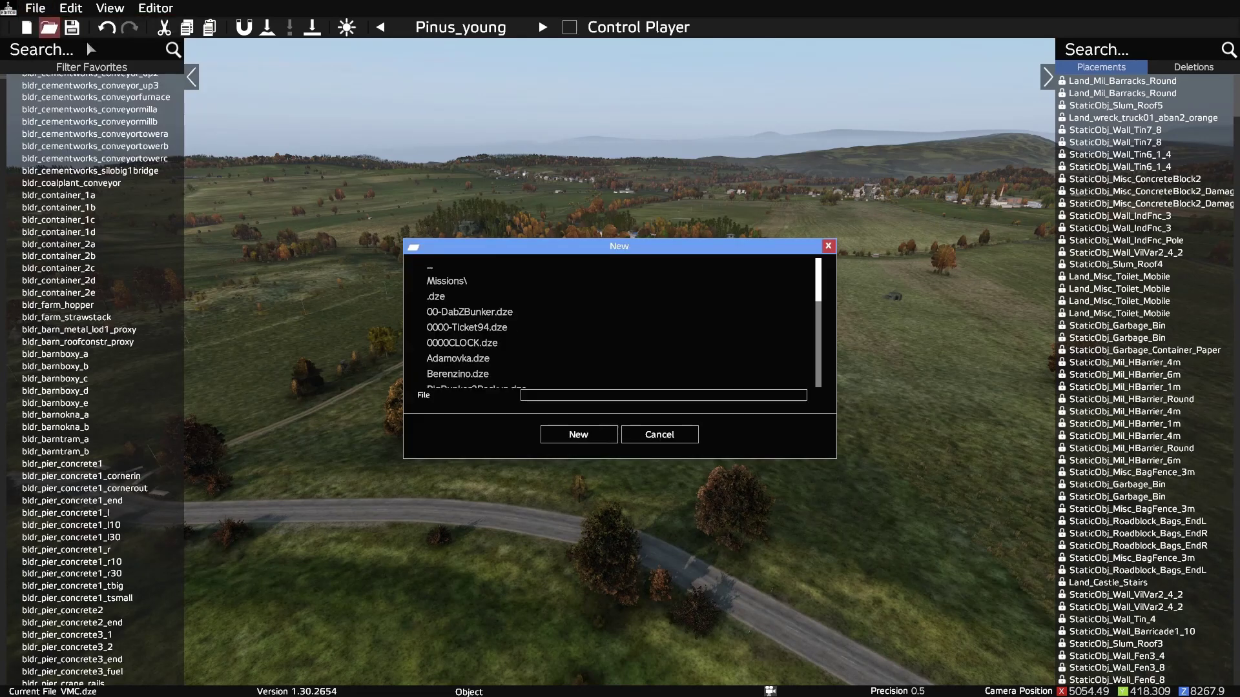
pyautogui.click(595, 435)
pyautogui.click(595, 436)
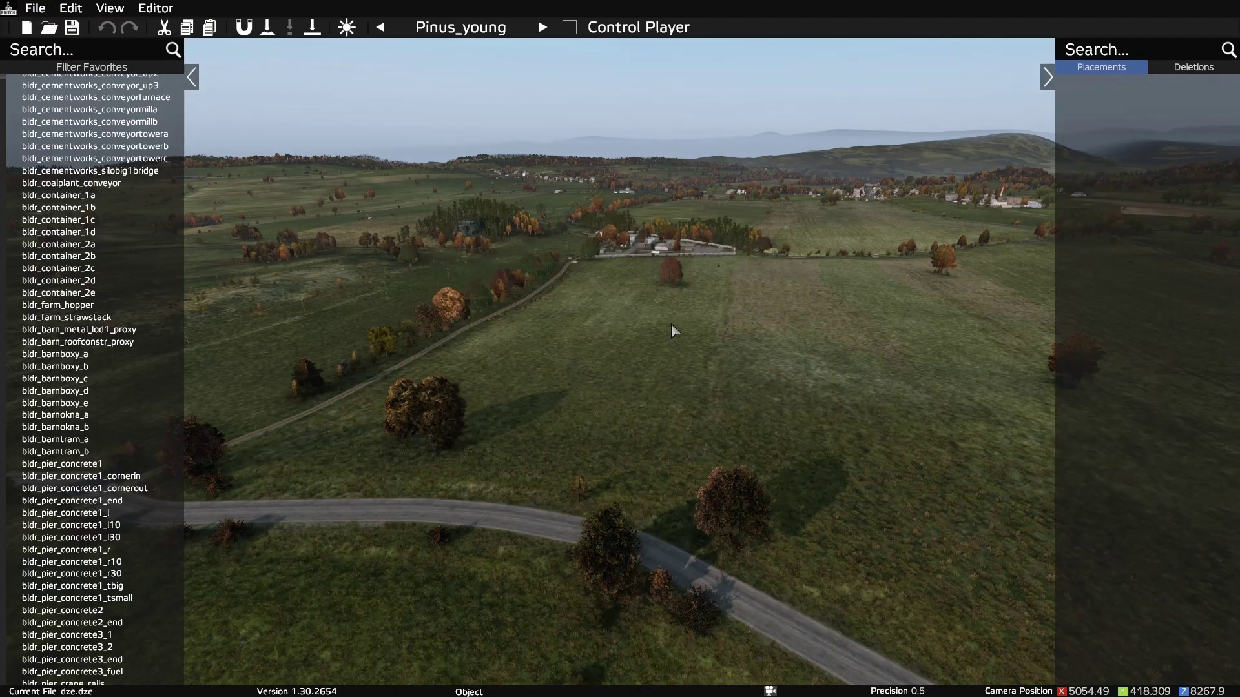
# - Choose VMC.dze in the Import from DayZ Editor dialog
pyautogui.press('w')
pyautogui.moveTo(671, 323); pyautogui.dragTo(327, 158, button='right')
pyautogui.press('w')
pyautogui.click(35, 8)
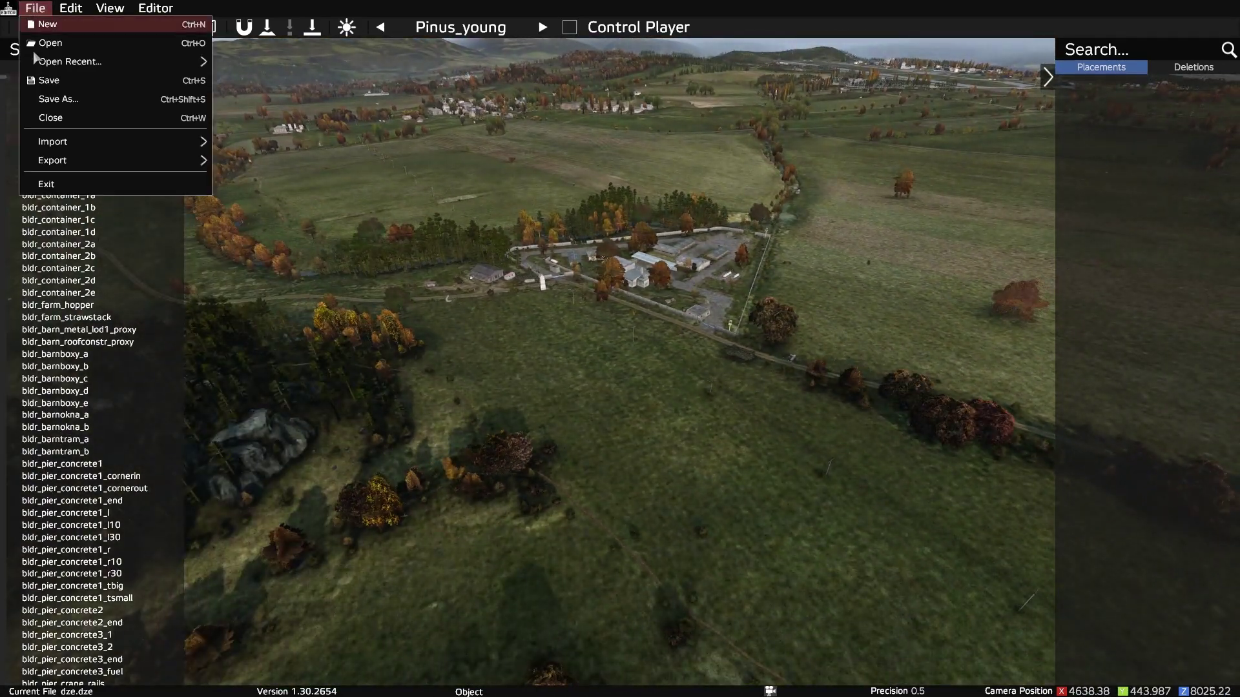
pyautogui.moveTo(65, 141)
pyautogui.click(240, 143)
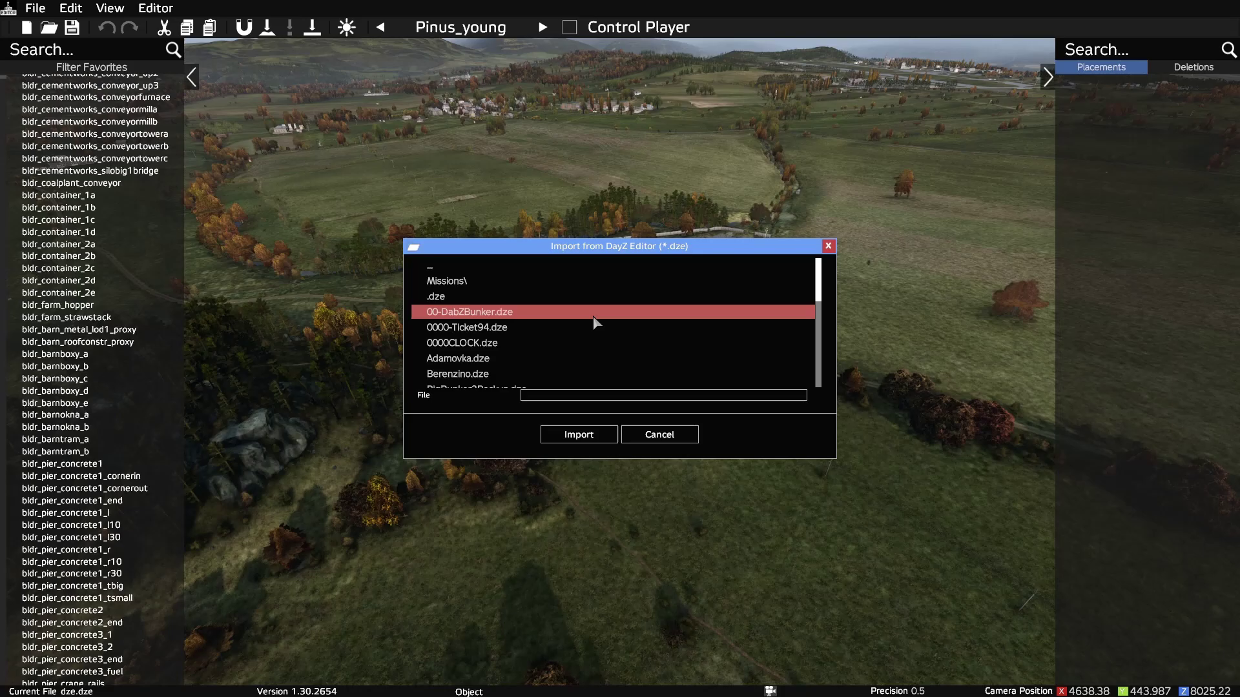
pyautogui.scroll(-5, 596, 323)
pyautogui.click(483, 318)
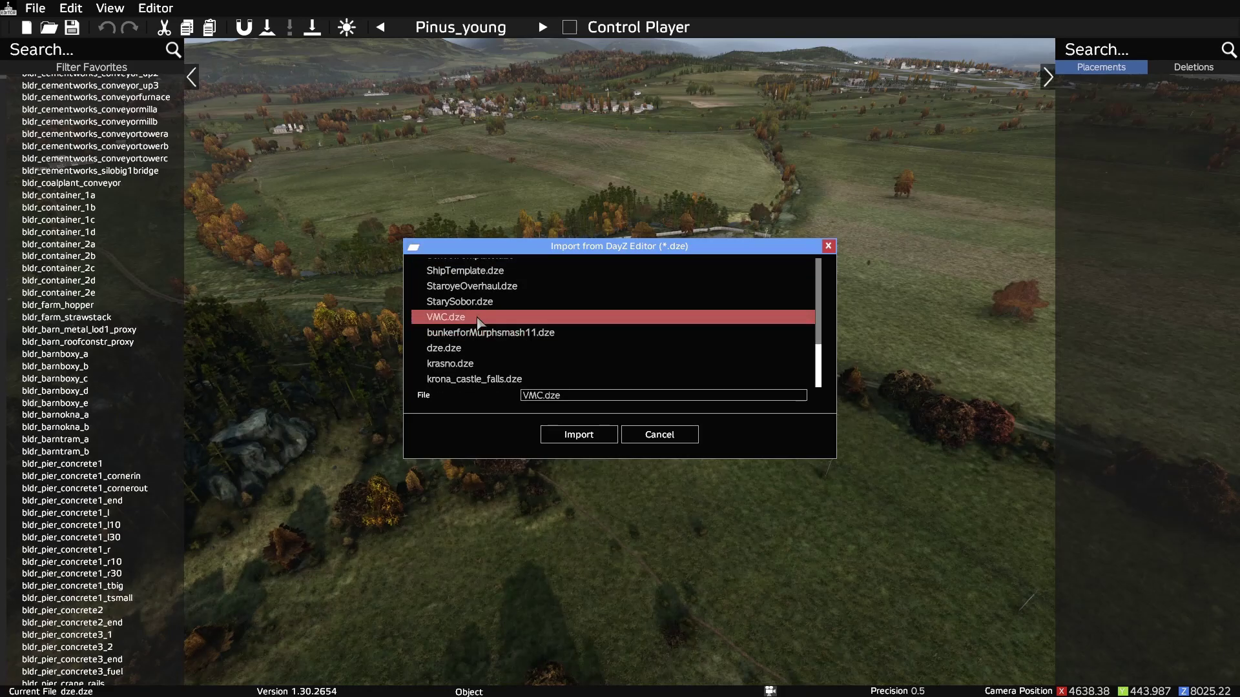
# - Import VMC.dze into dze.dze and orbit the camera around the restored compound
pyautogui.click(560, 442)
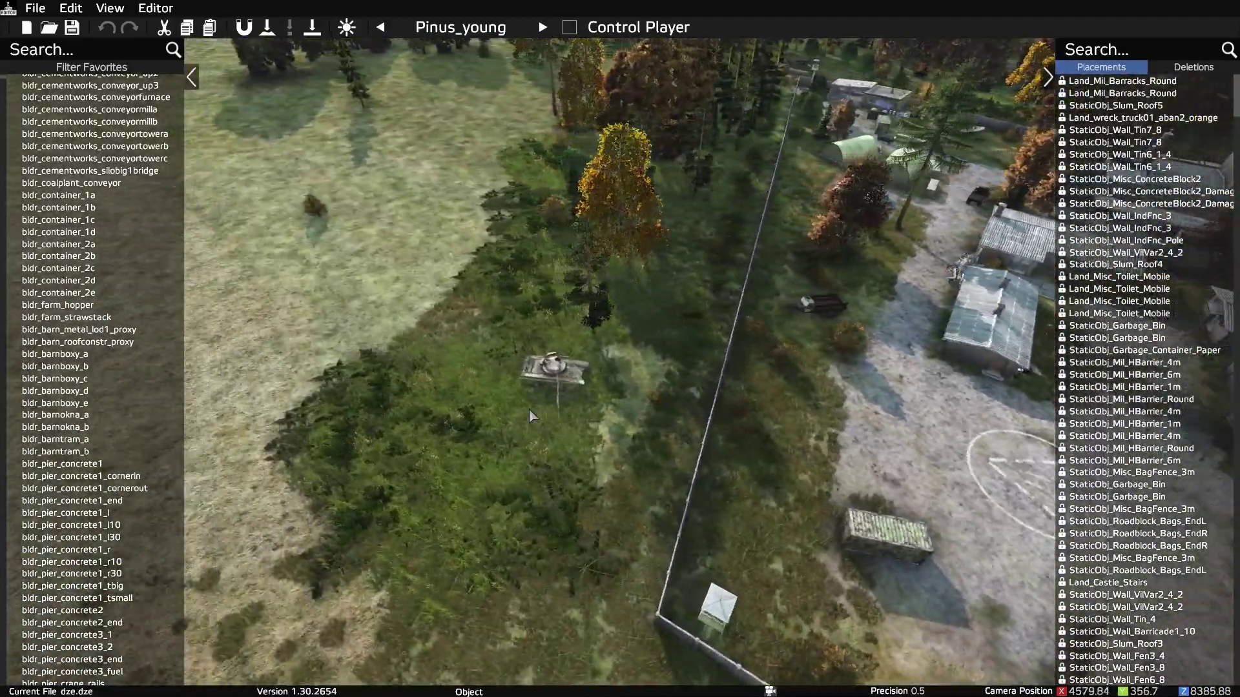
pyautogui.moveTo(528, 408); pyautogui.dragTo(583, 396, button='right')
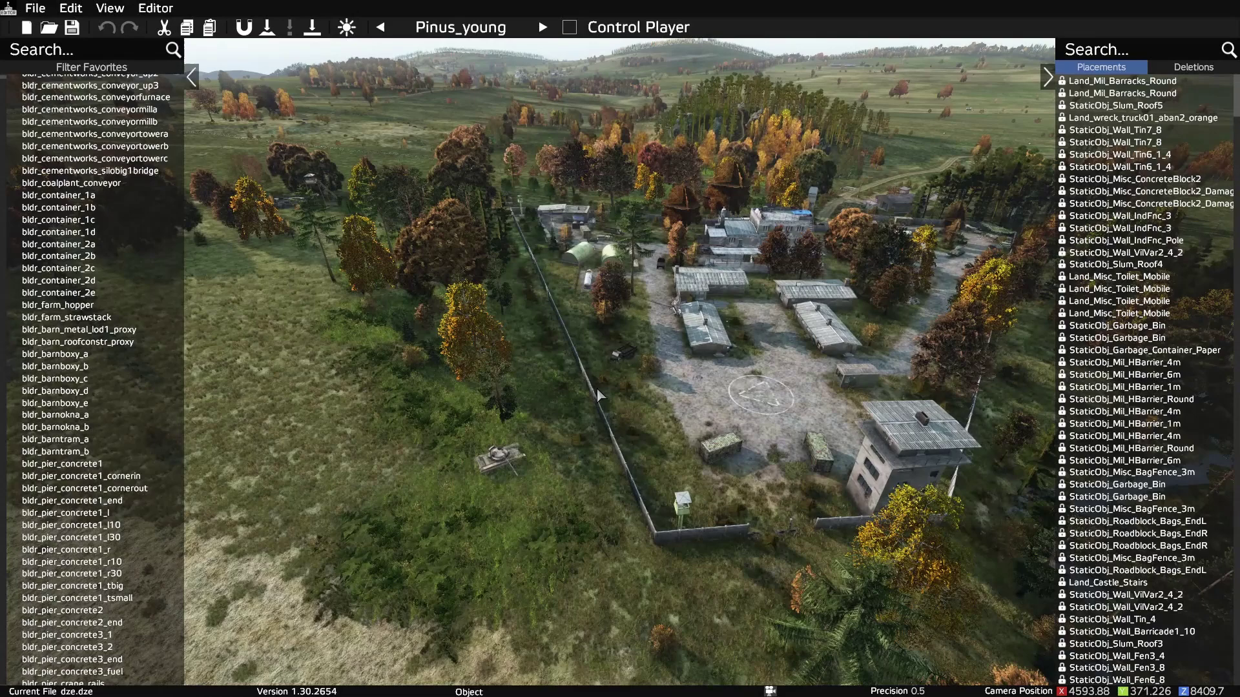
pyautogui.press('s')
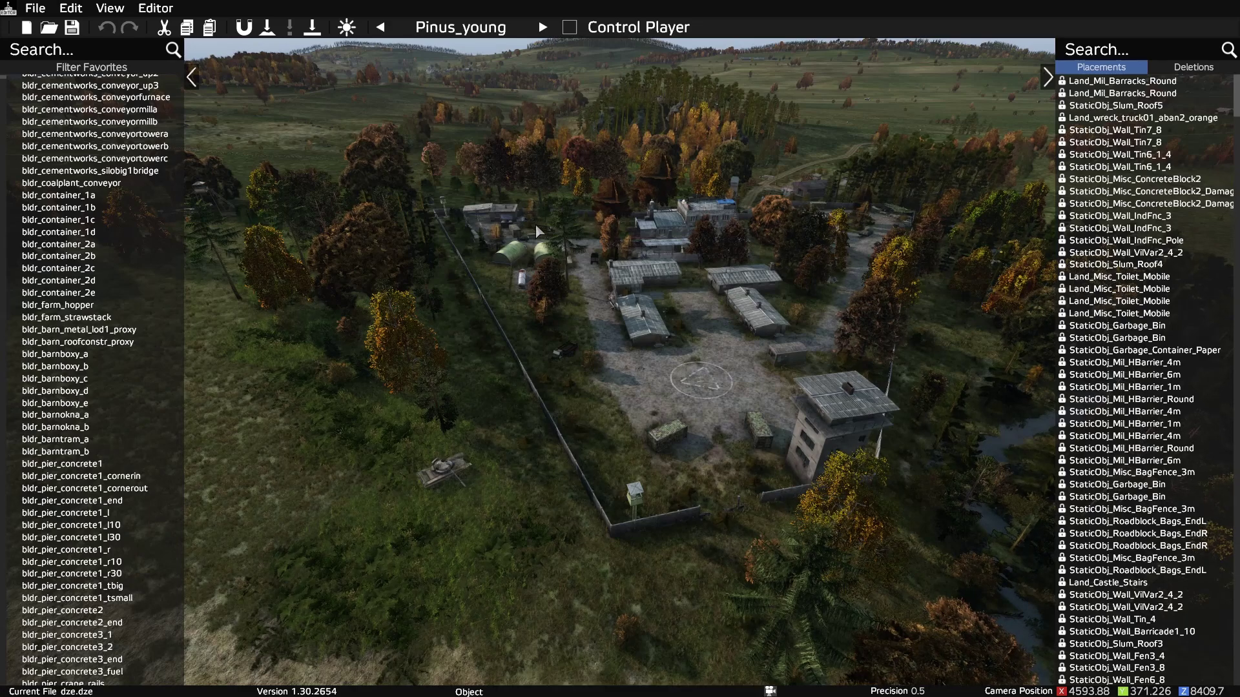
pyautogui.moveTo(536, 223); pyautogui.dragTo(559, 234, button='right')
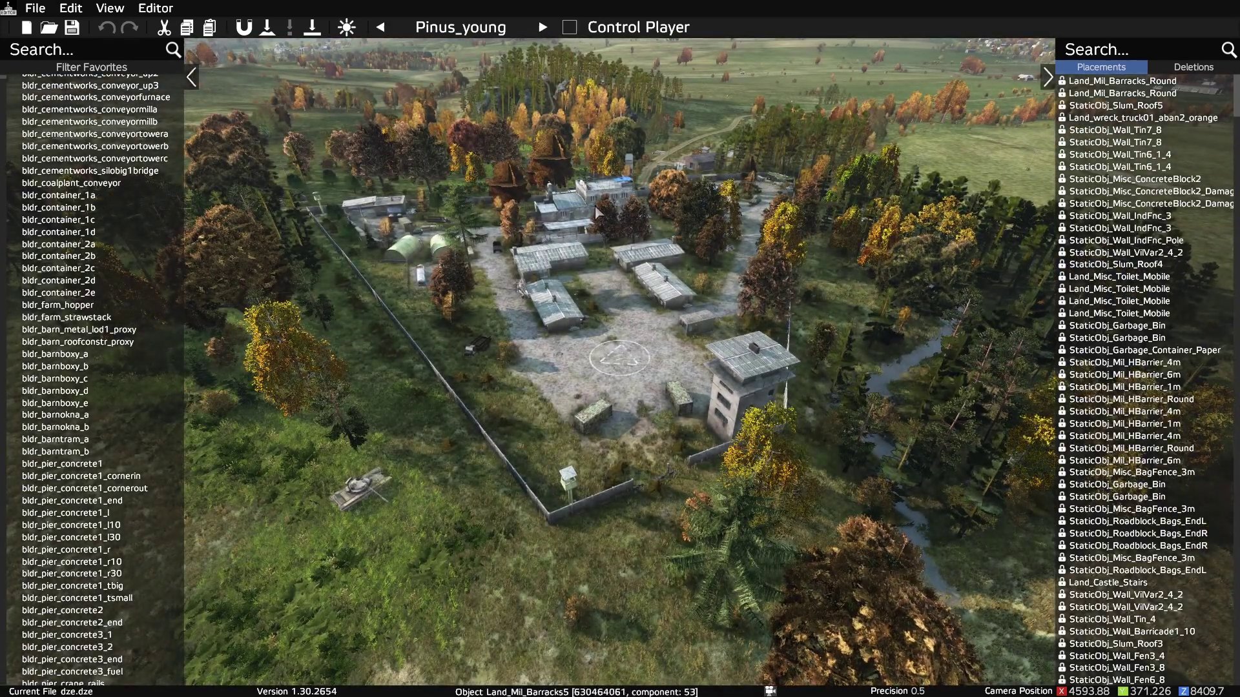
# - Review the export formats including MapGroupPos (*.xml), then leave the editor for the Start menu
pyautogui.click(35, 8)
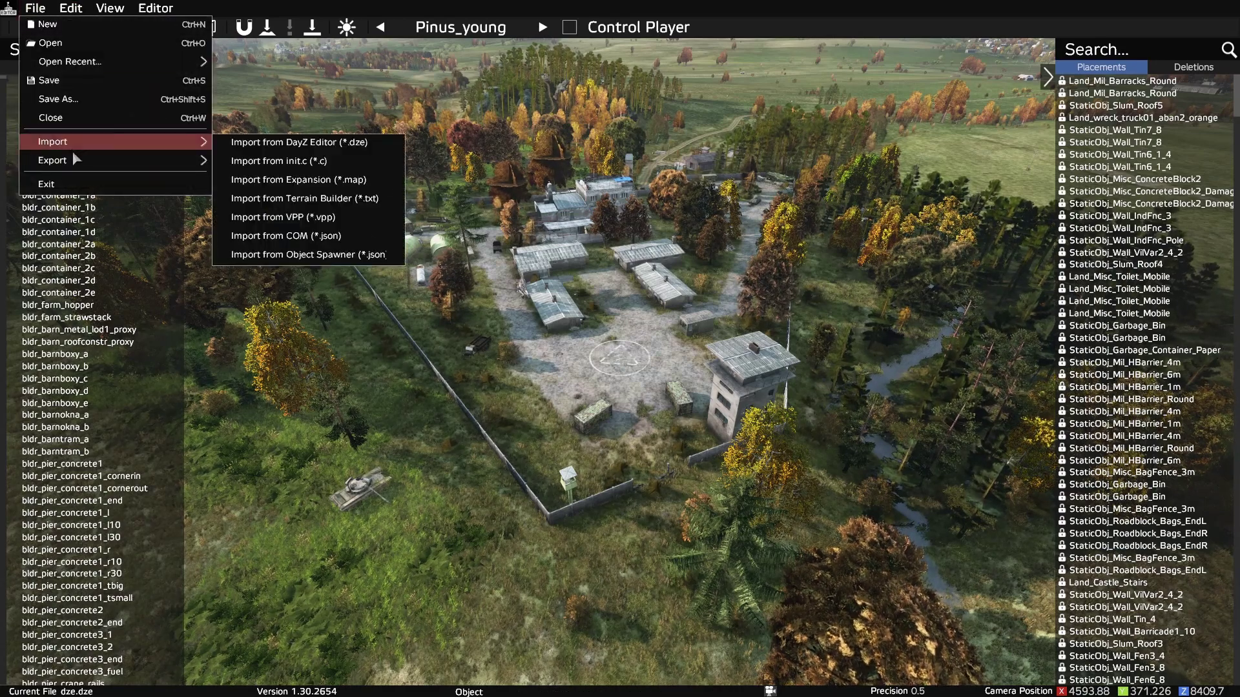
pyautogui.moveTo(88, 161)
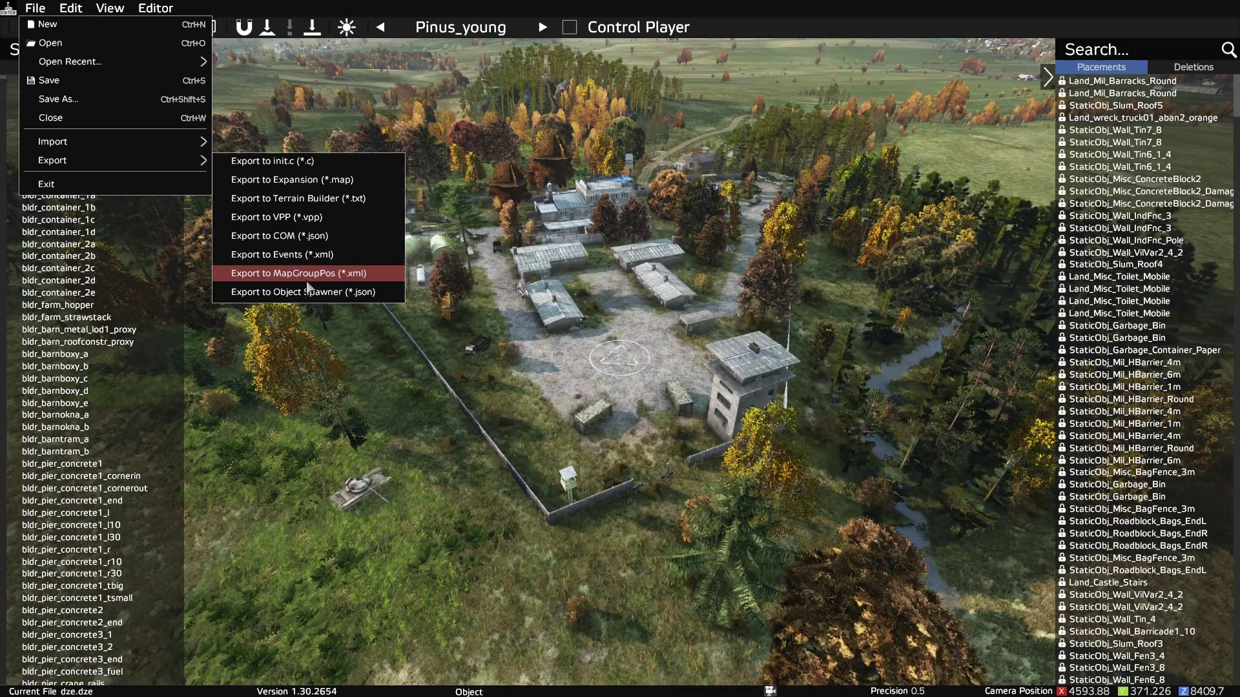
pyautogui.press('super')
pyautogui.press('super')
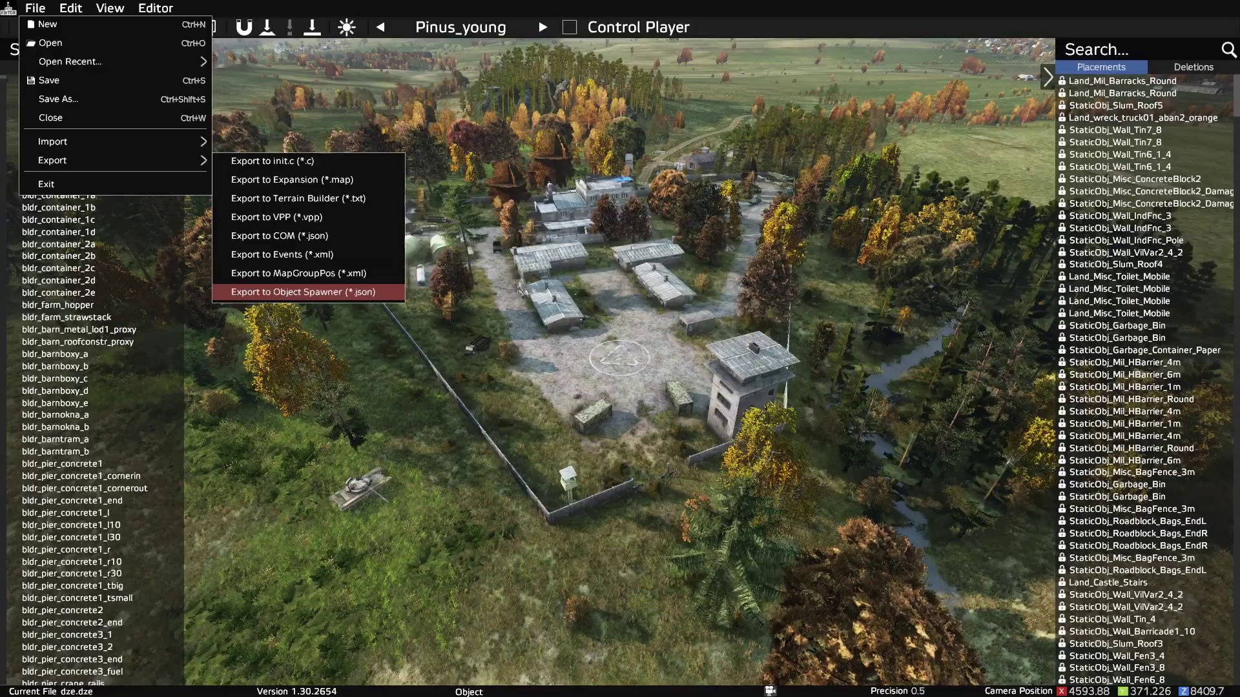
pyautogui.press('super')
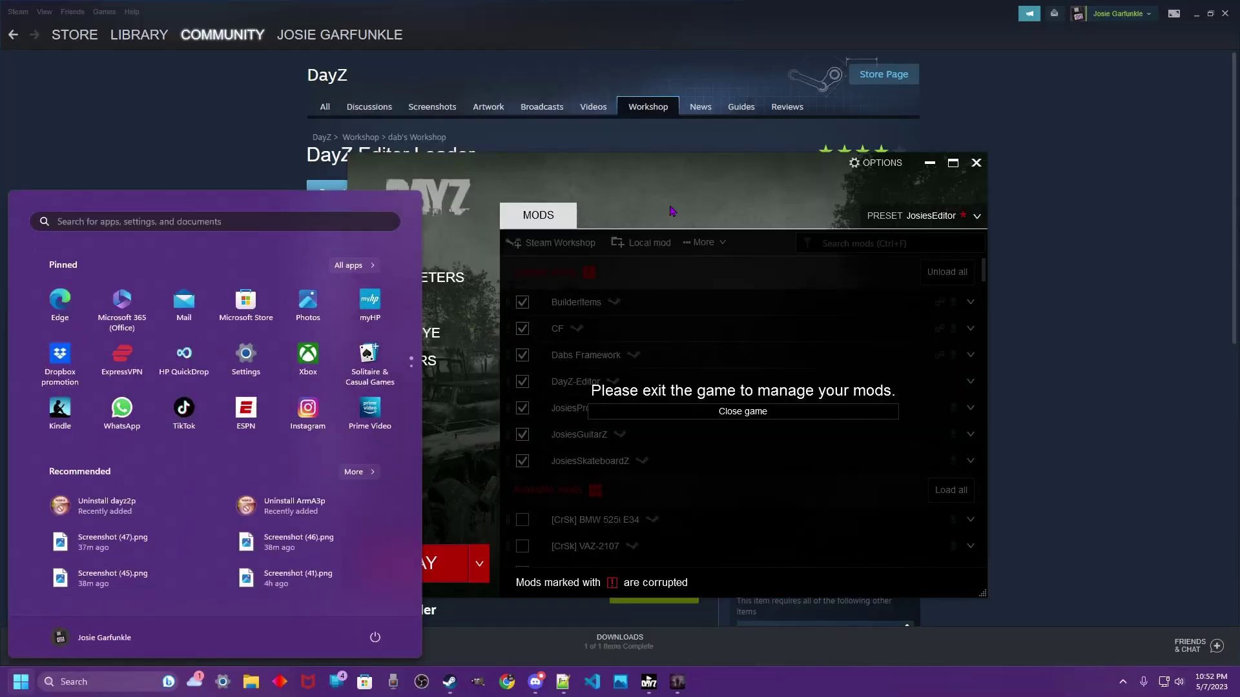
# - Check the DayZ Editor Loader's required CF mod on the Workshop, then minimize Steam
pyautogui.moveTo(672, 210); pyautogui.dragTo(707, 630)
pyautogui.scroll(-3, 708, 369)
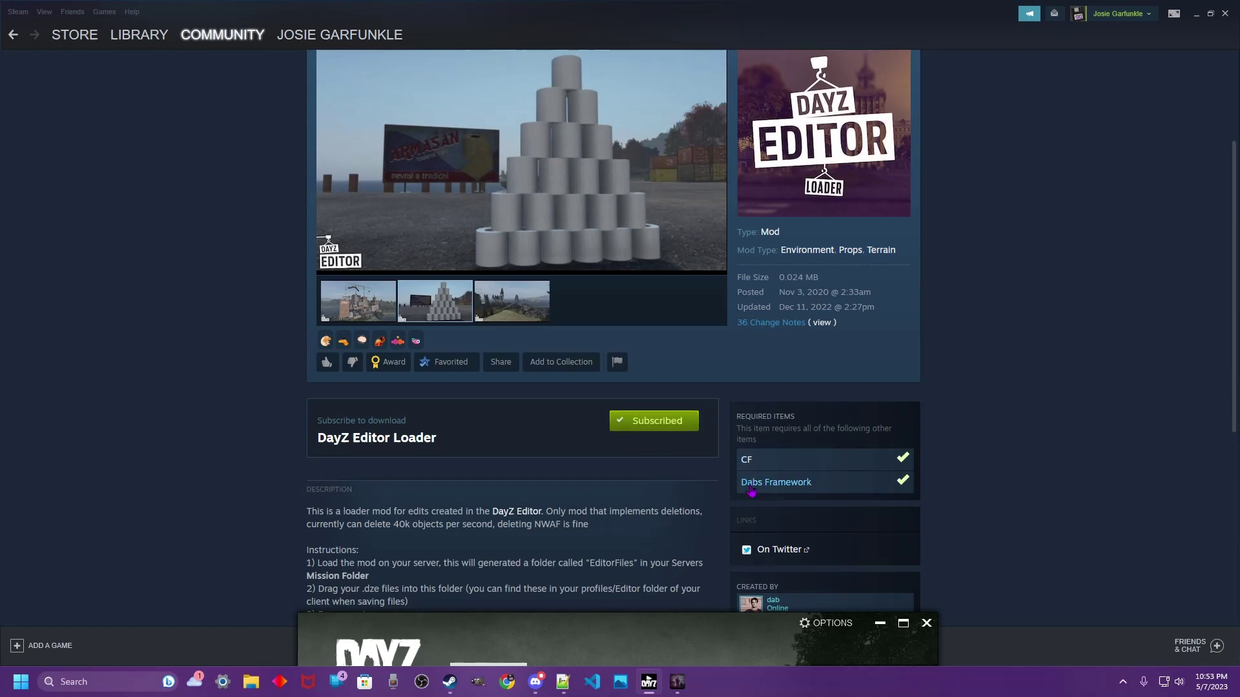
pyautogui.click(747, 459)
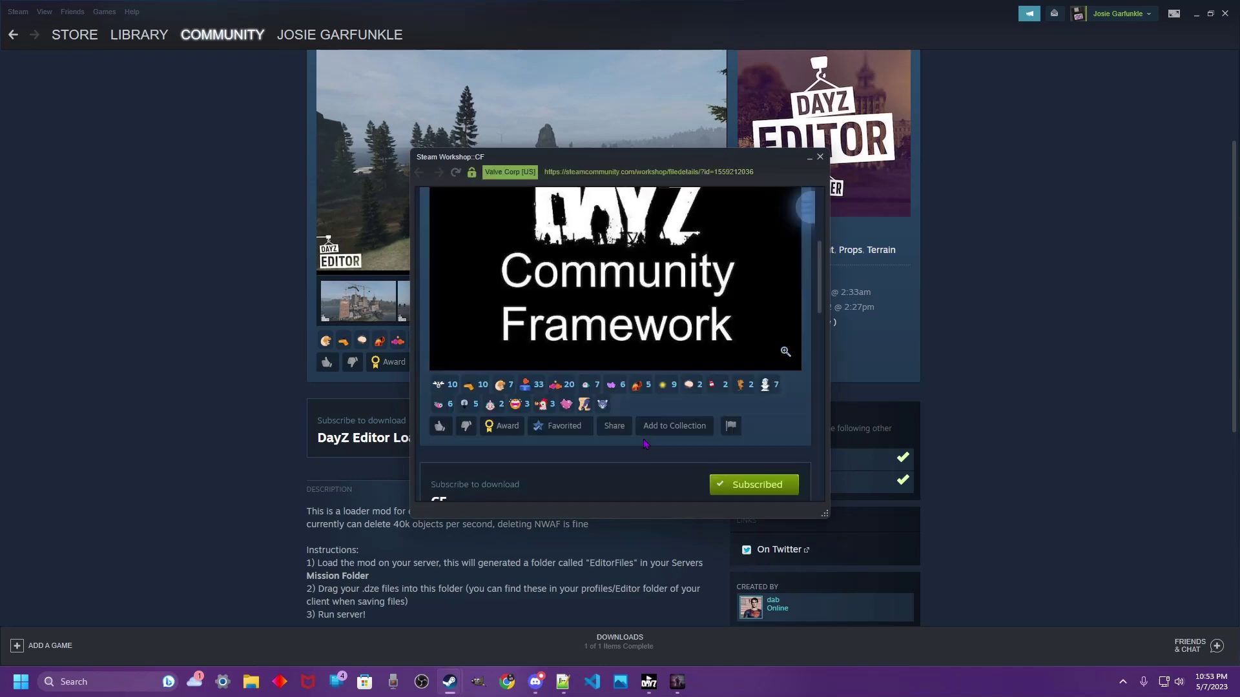
pyautogui.scroll(-5, 646, 444)
pyautogui.scroll(3, 645, 388)
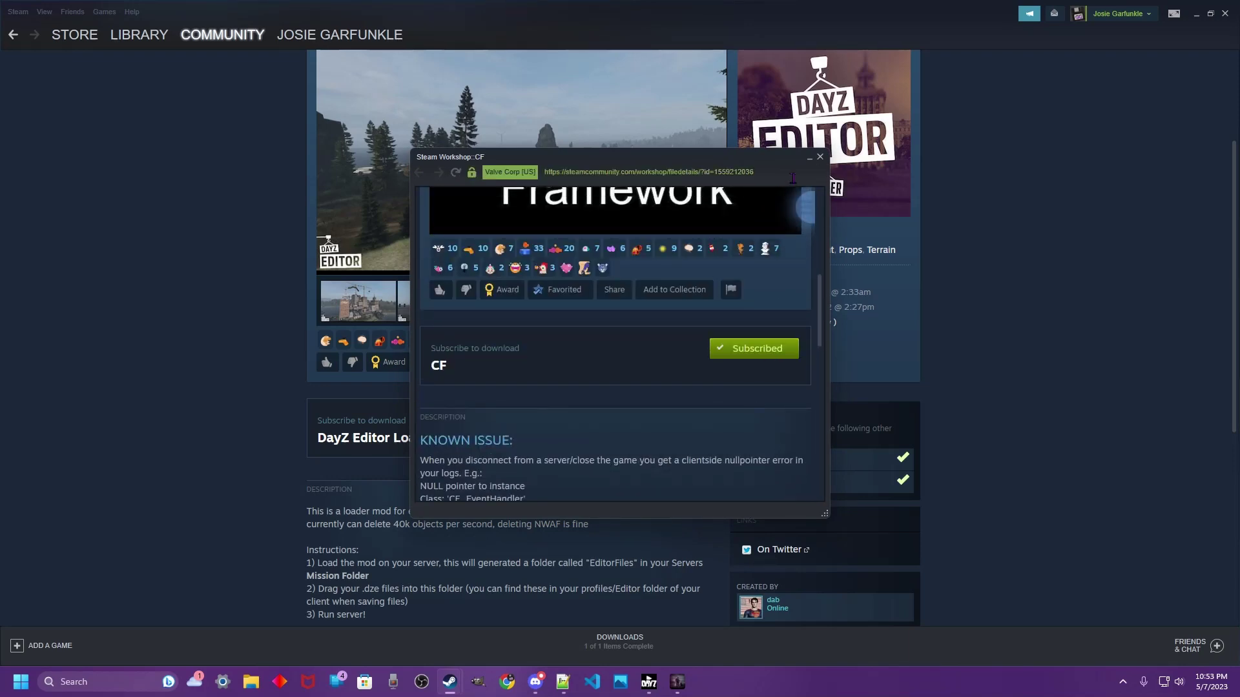
pyautogui.click(809, 160)
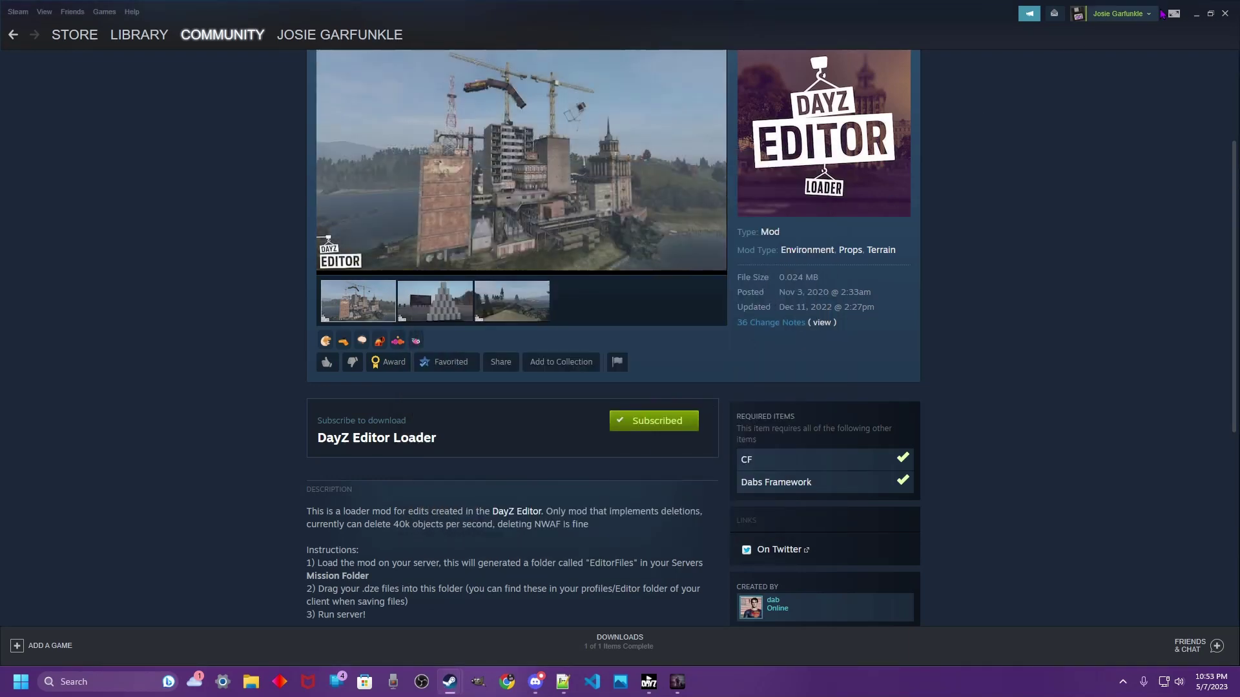
pyautogui.click(1196, 14)
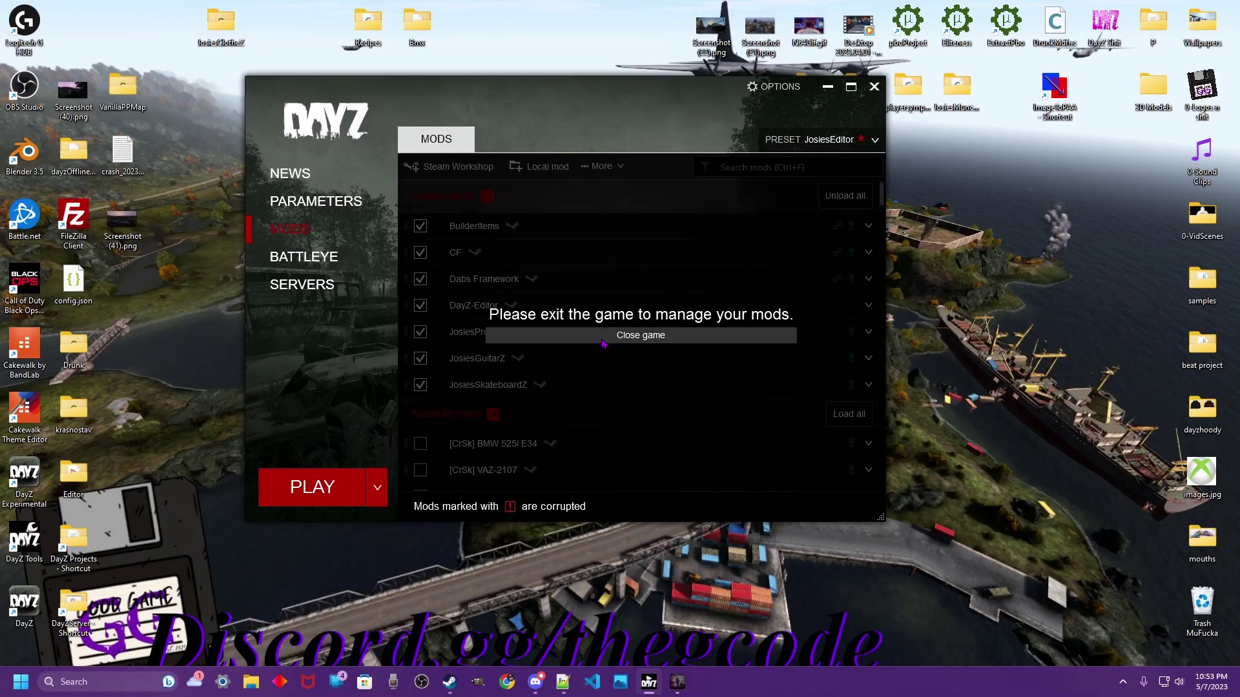
# - Close the running DayZ game and exit the DayZ launcher
pyautogui.click(598, 336)
pyautogui.click(653, 406)
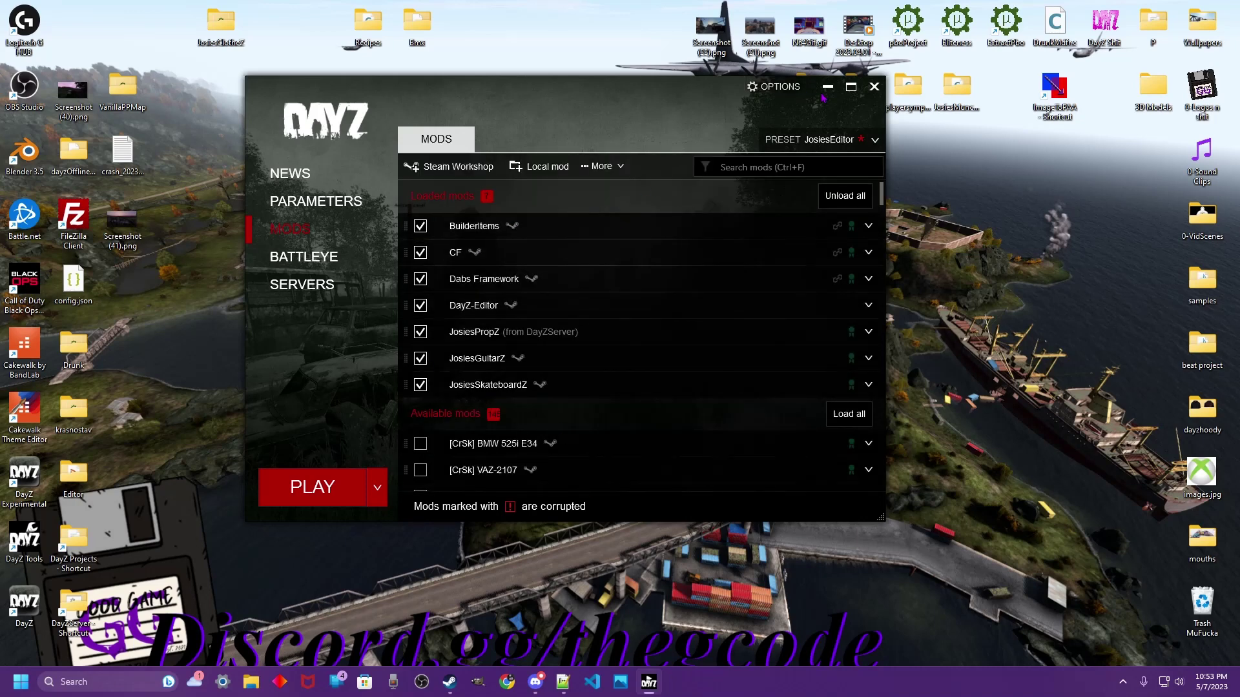
pyautogui.click(875, 87)
# - Relaunch DayZ from the desktop and bring the DayZ Editor Loader workshop page forward in Steam
pyautogui.doubleClick(24, 602)
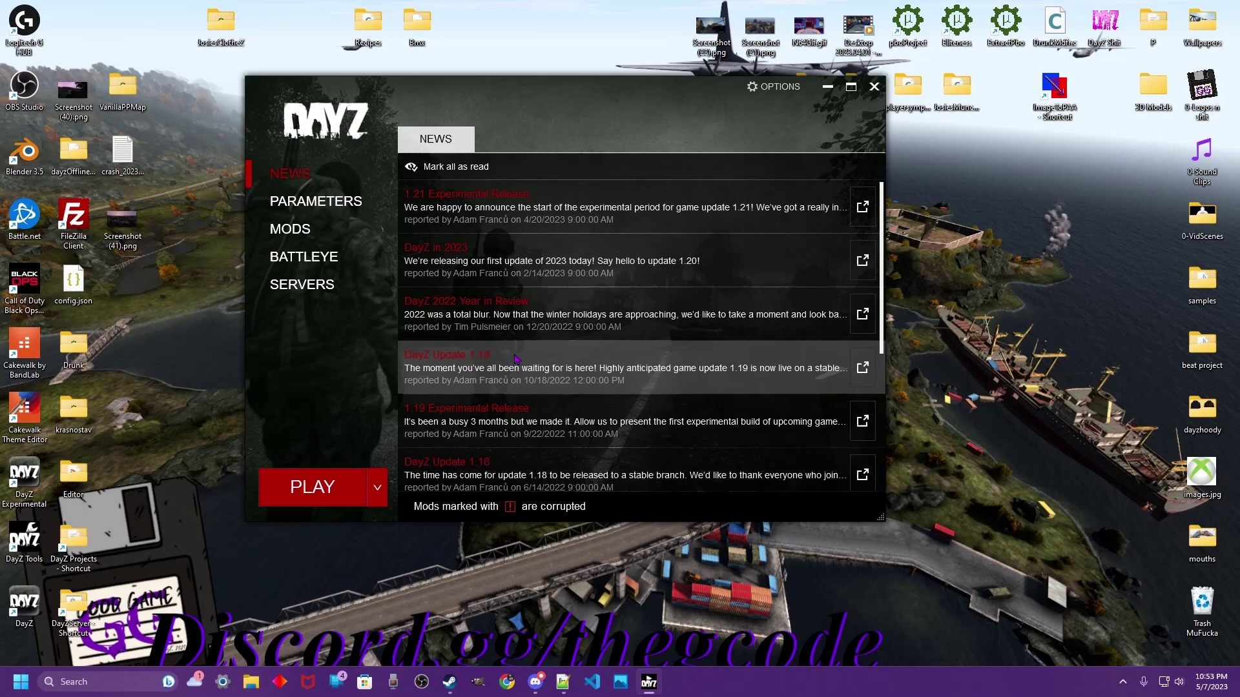
pyautogui.click(459, 685)
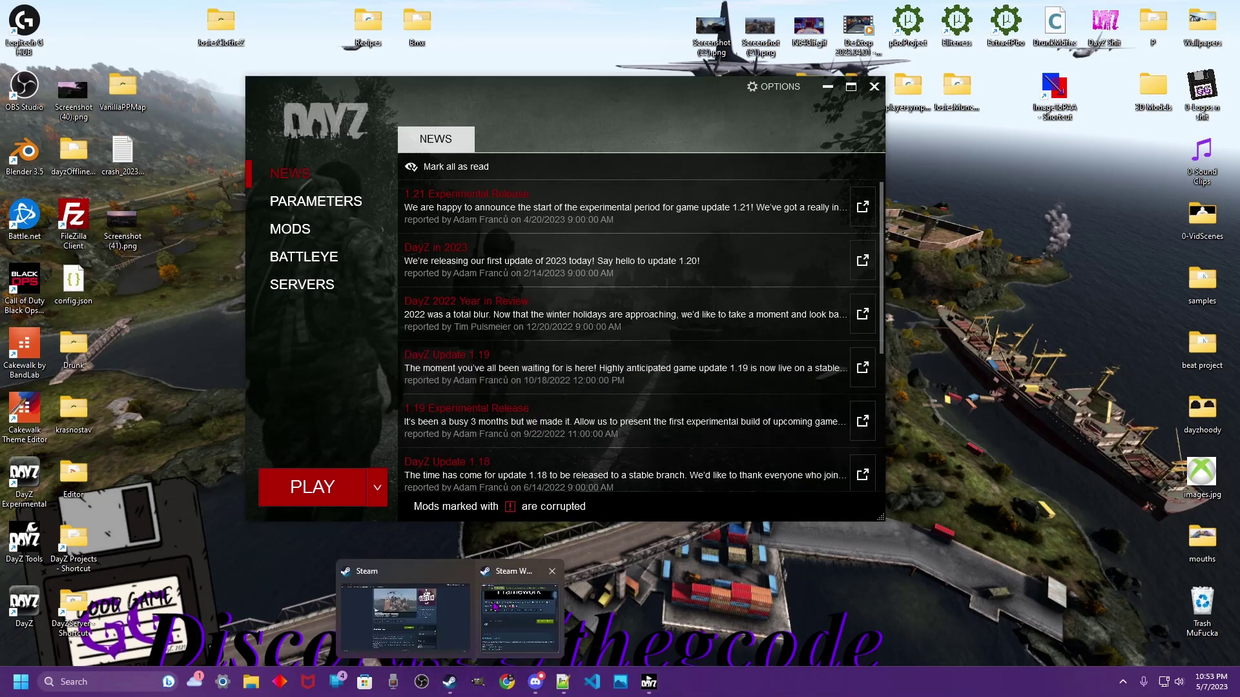
pyautogui.click(438, 614)
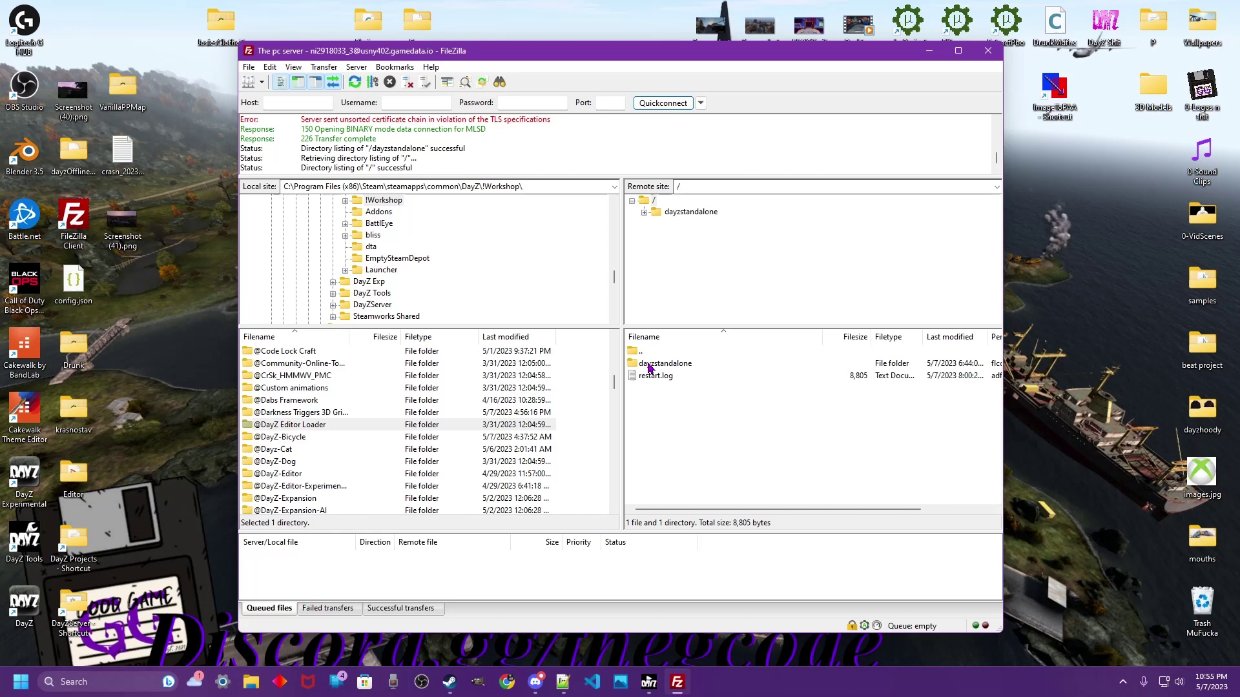
pyautogui.doubleClick(662, 363)
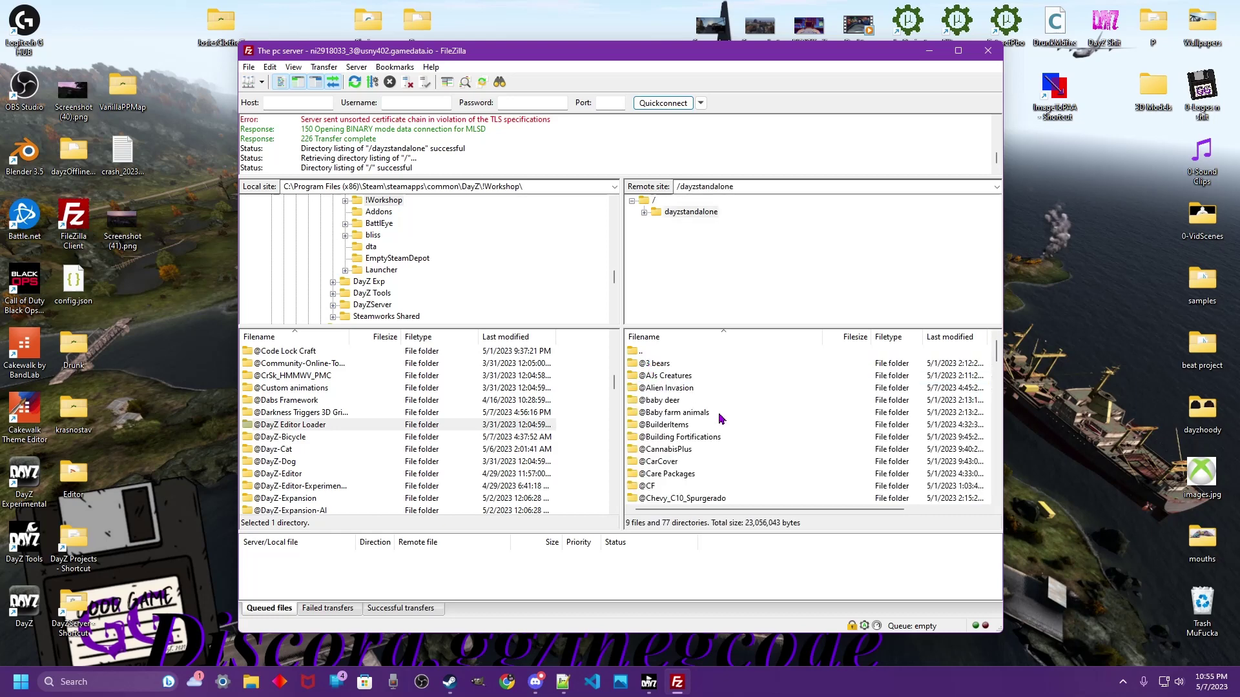
pyautogui.rightClick(299, 426)
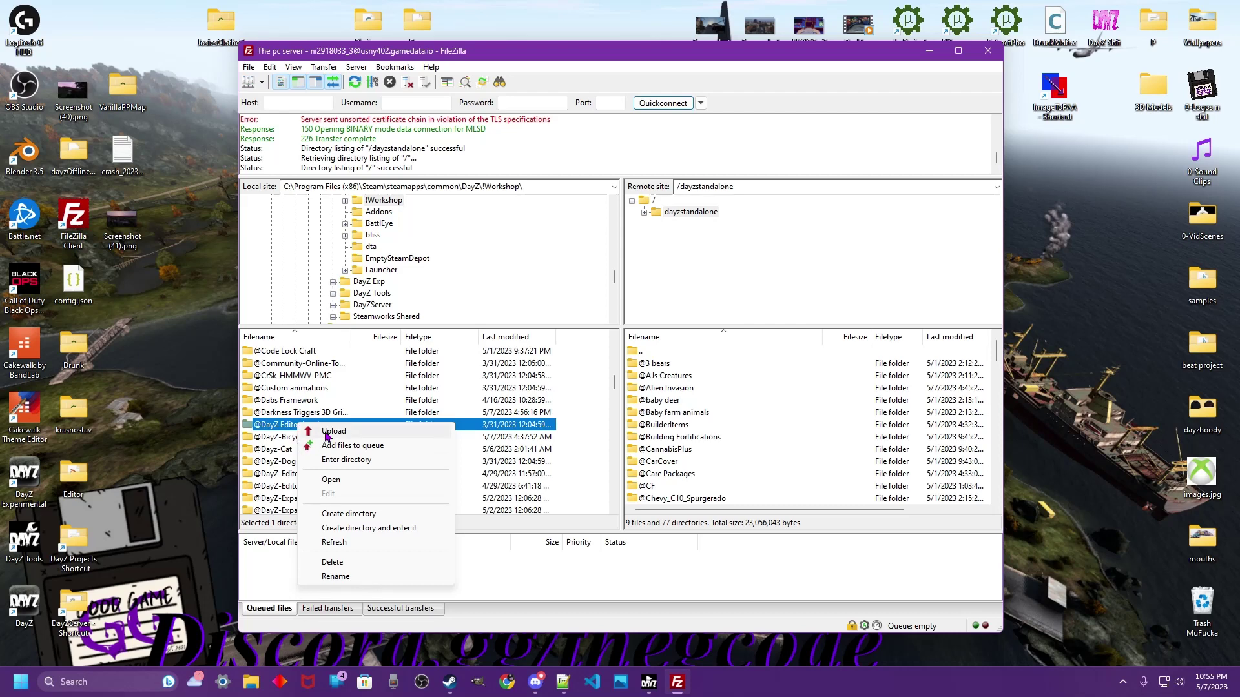
pyautogui.click(722, 462)
pyautogui.scroll(-3, 711, 477)
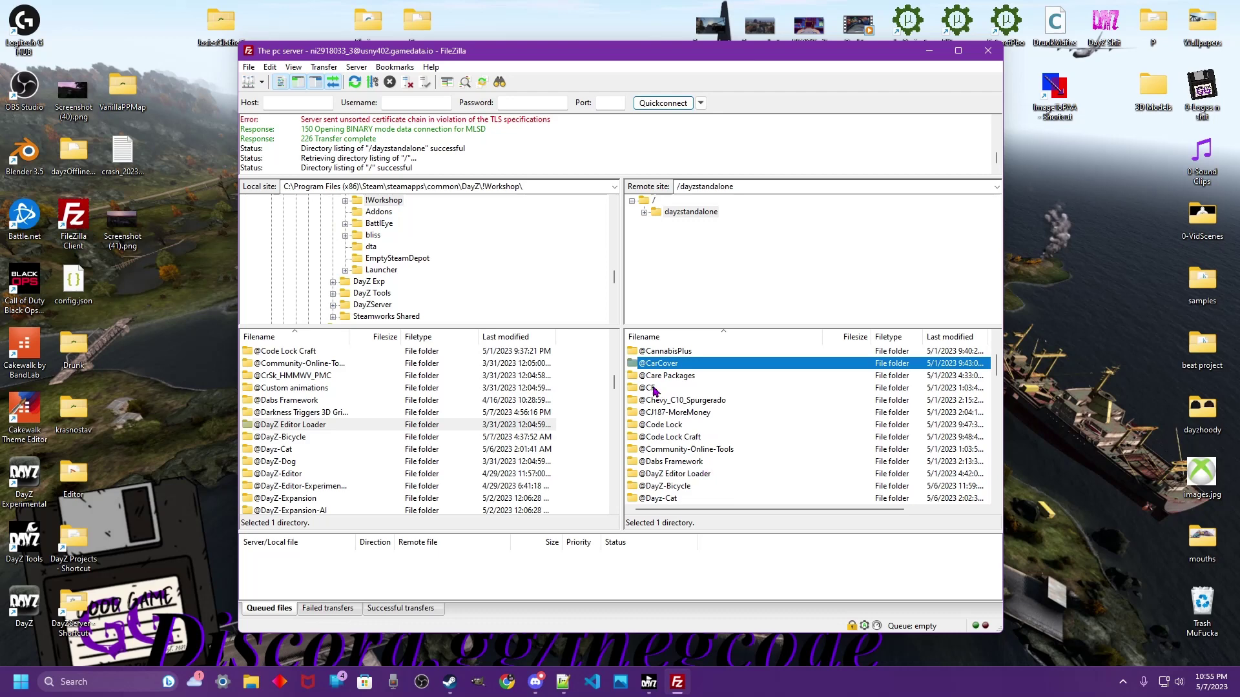
pyautogui.click(655, 388)
pyautogui.click(694, 464)
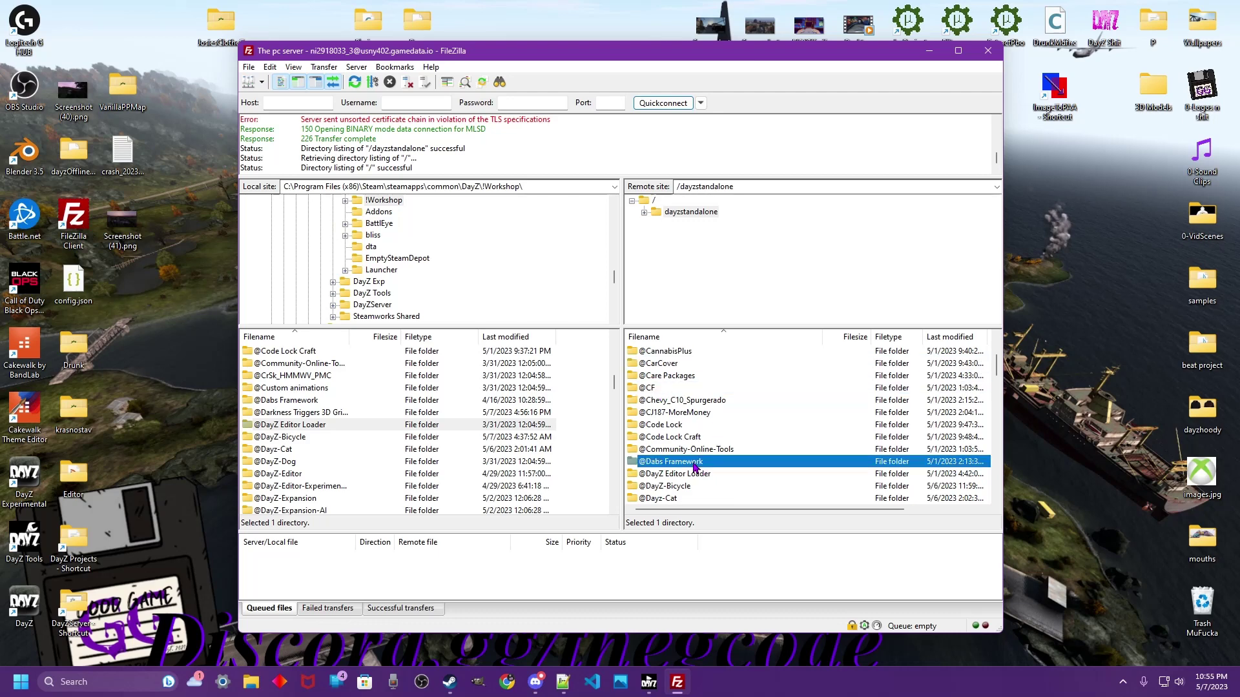
pyautogui.click(705, 475)
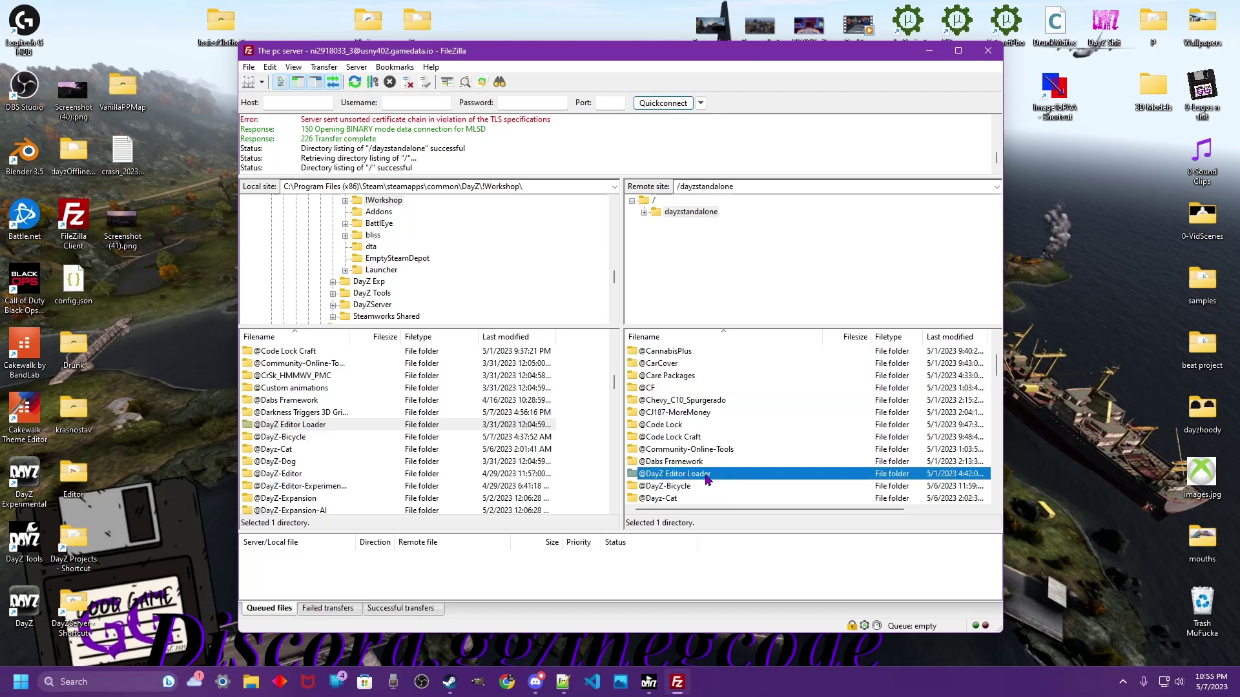
pyautogui.scroll(-10, 702, 453)
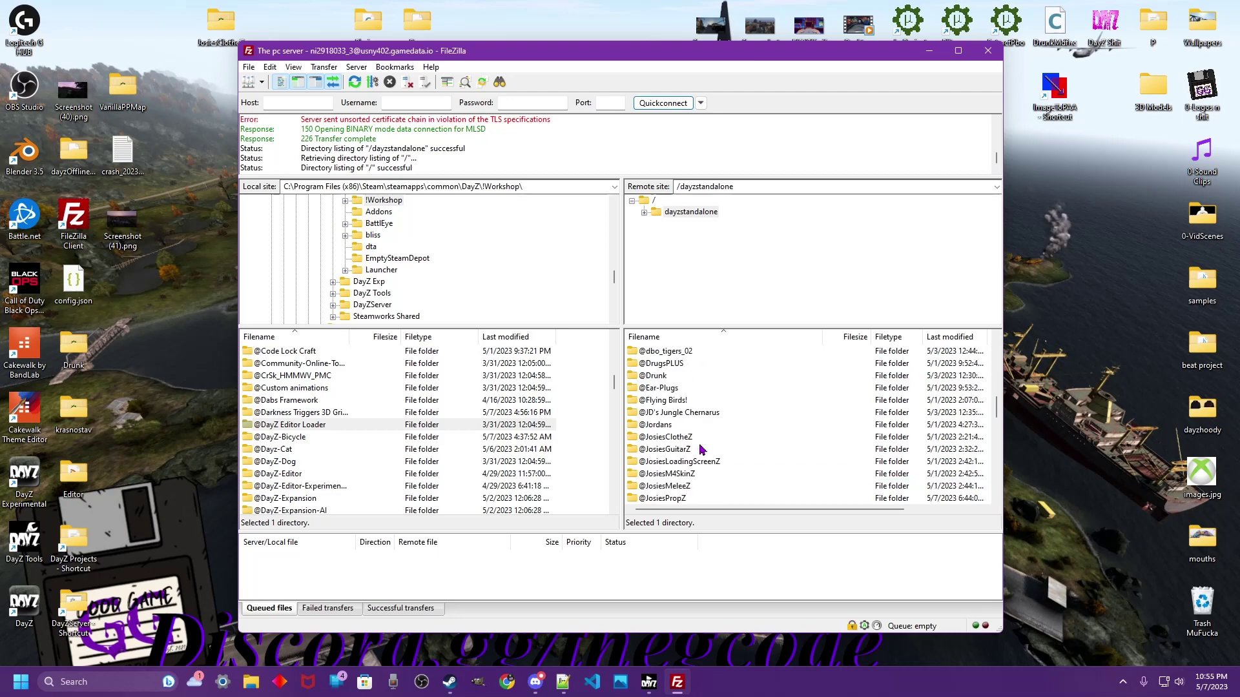
pyautogui.scroll(-8, 703, 450)
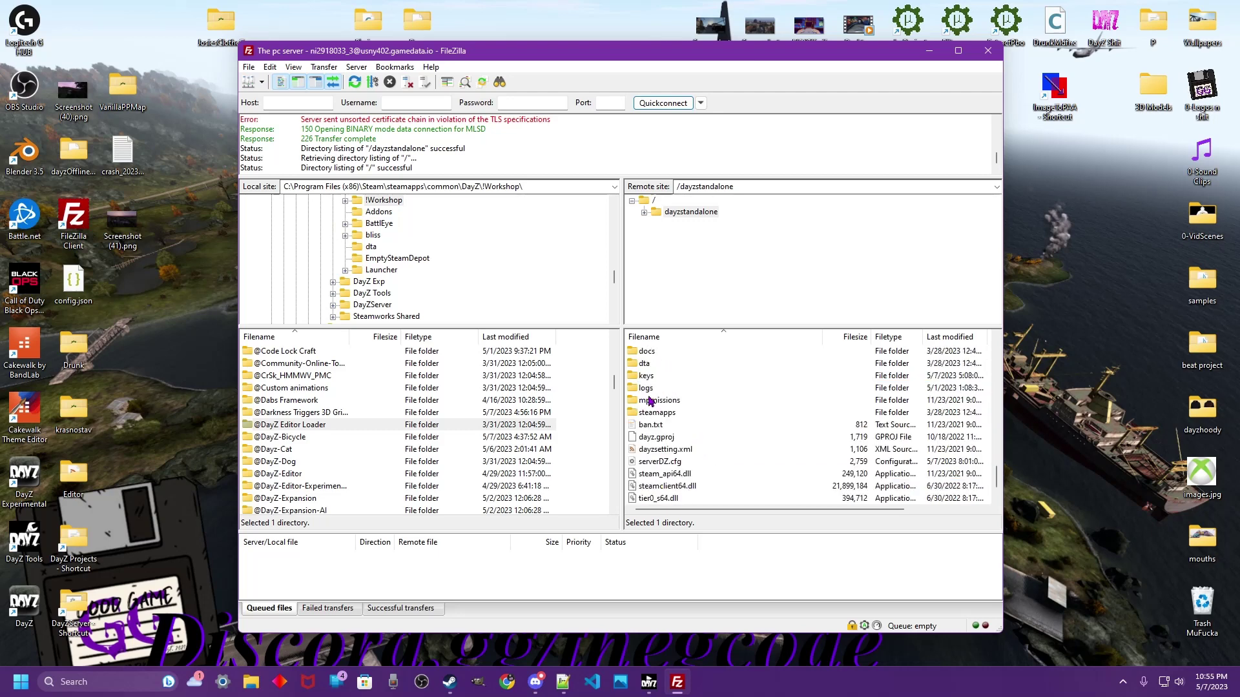
pyautogui.doubleClick(643, 379)
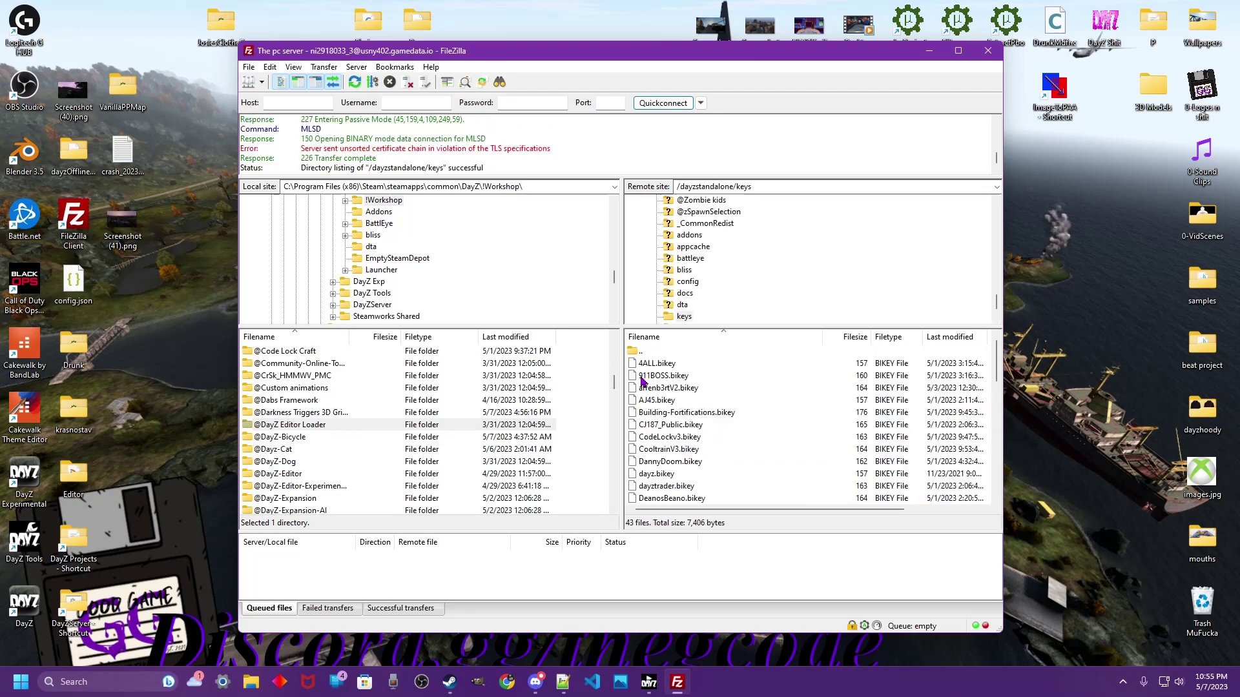
pyautogui.doubleClick(289, 425)
pyautogui.doubleClick(267, 374)
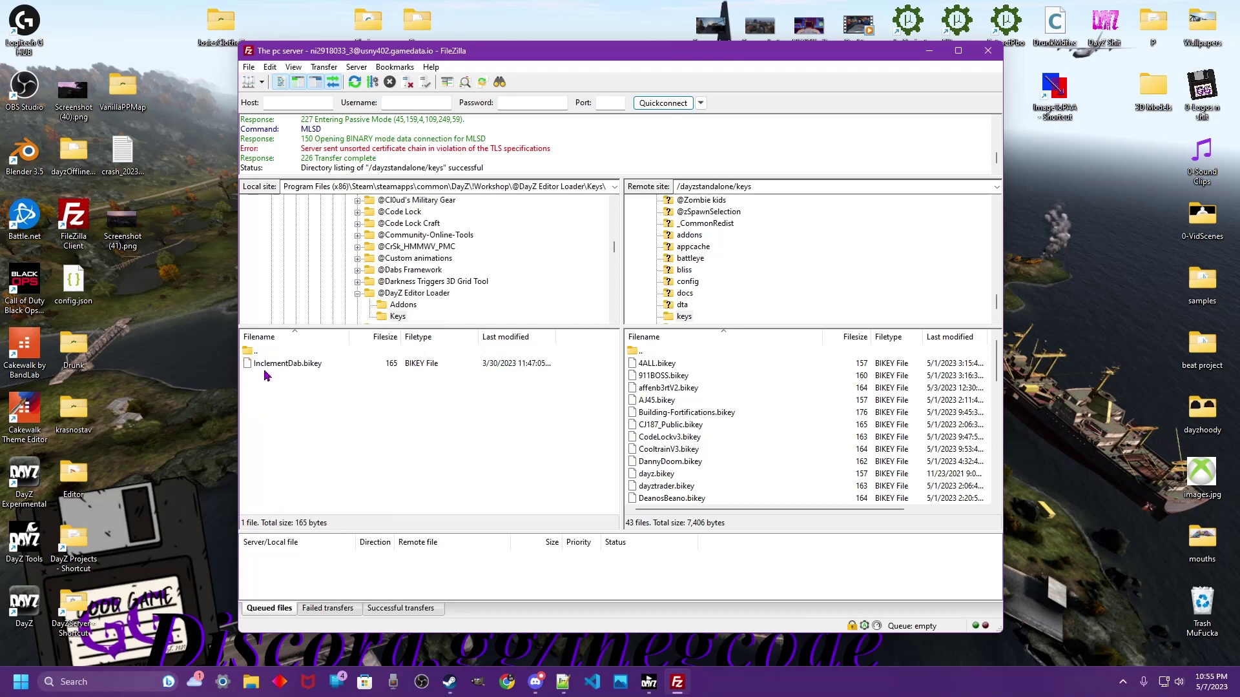
pyautogui.click(267, 368)
pyautogui.rightClick(267, 372)
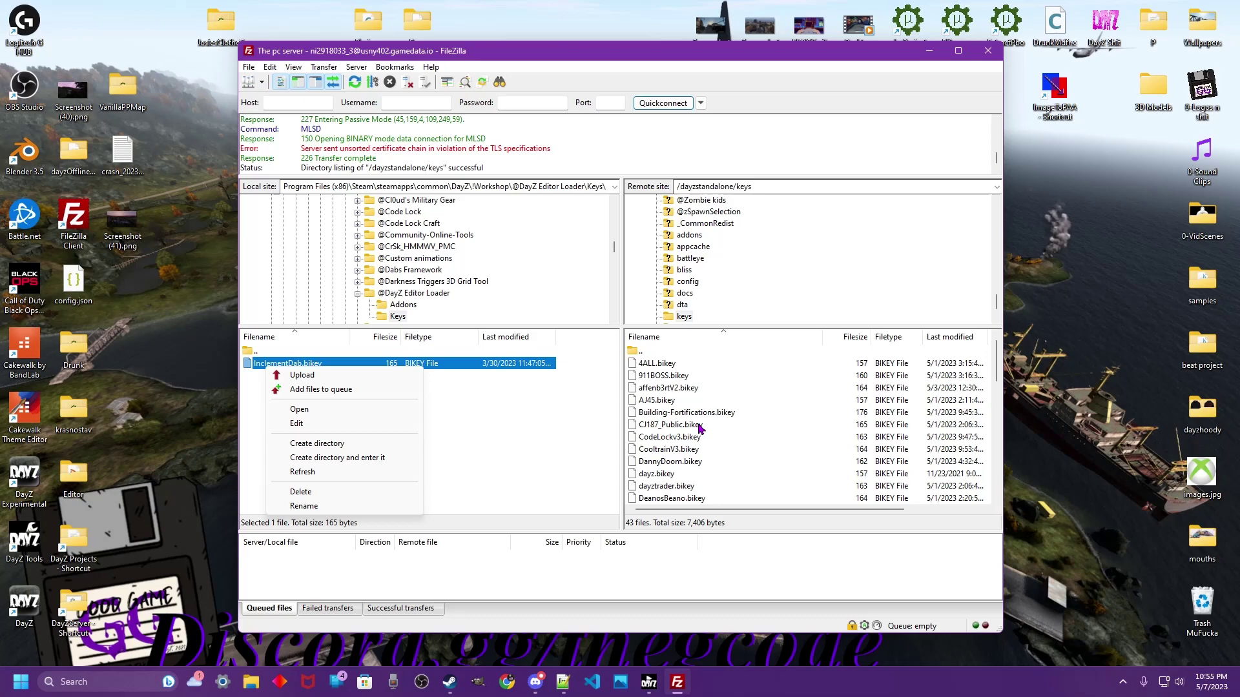
# - In Nitrado's General settings, inspect the Additional mods launch list and save the changes
pyautogui.hotkey('alt', 'Tab')
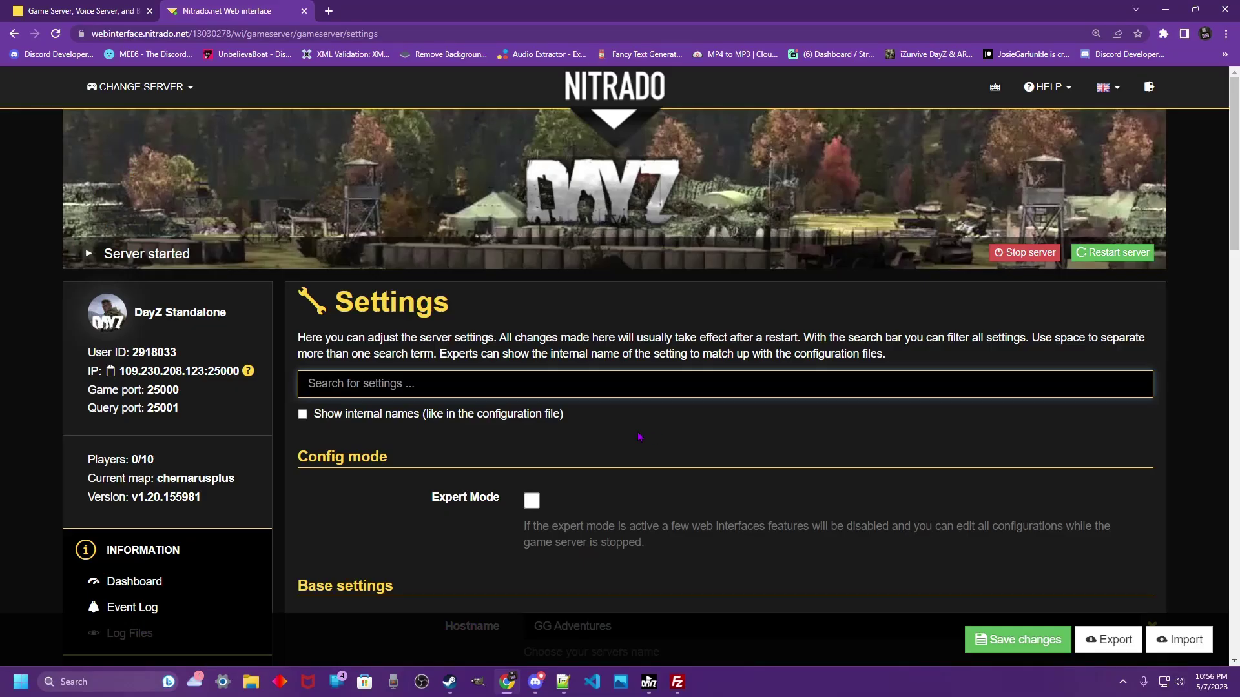
pyautogui.scroll(-5, 639, 438)
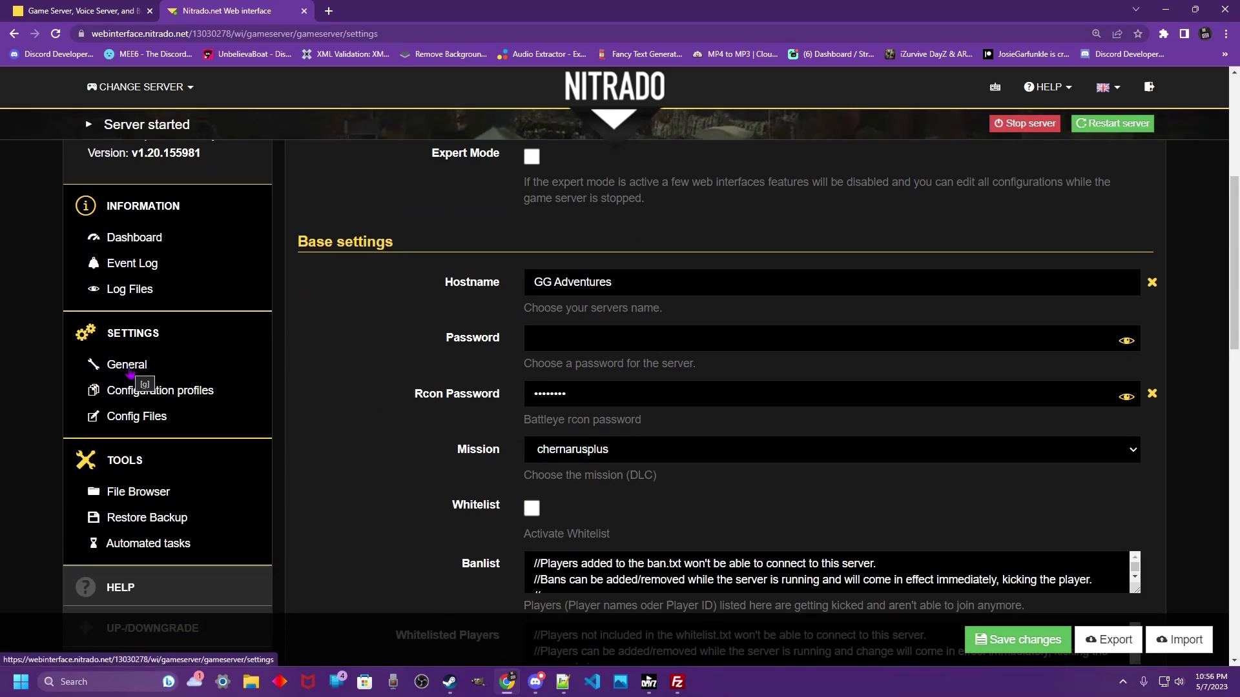
pyautogui.scroll(-20, 554, 315)
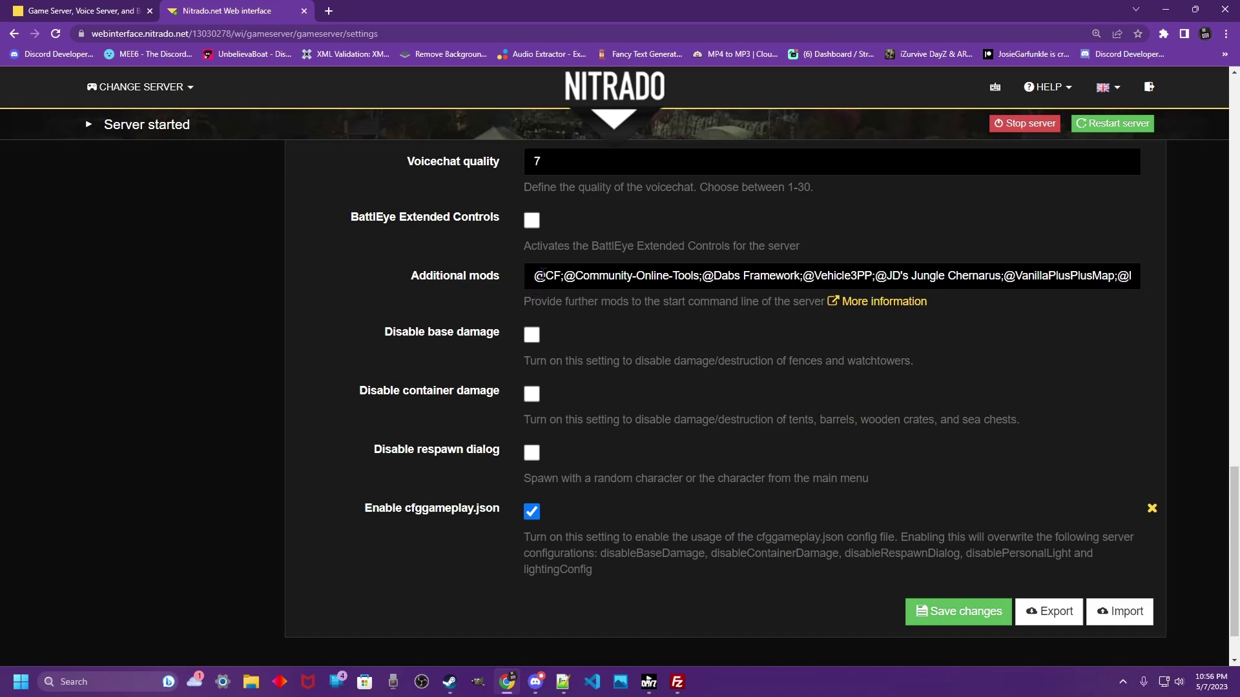
pyautogui.moveTo(1027, 279)
pyautogui.mouseDown()
pyautogui.moveTo(1133, 278)
pyautogui.moveTo(1032, 278)
pyautogui.mouseUp()
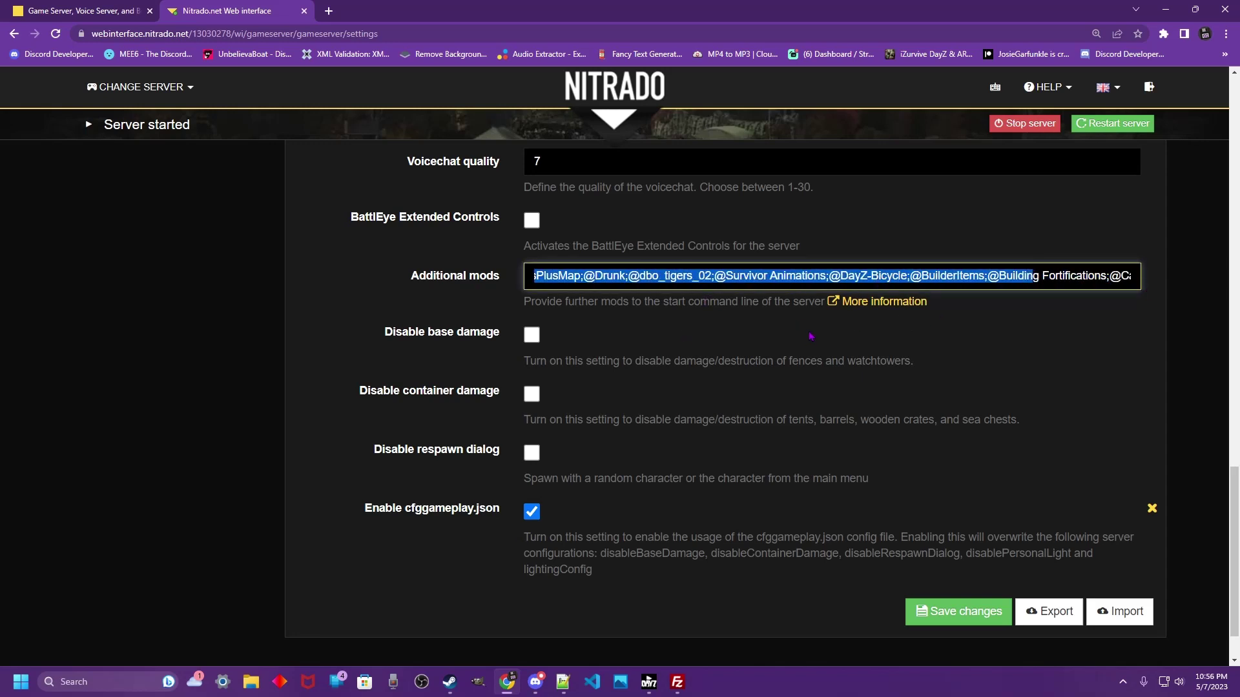
pyautogui.click(832, 276)
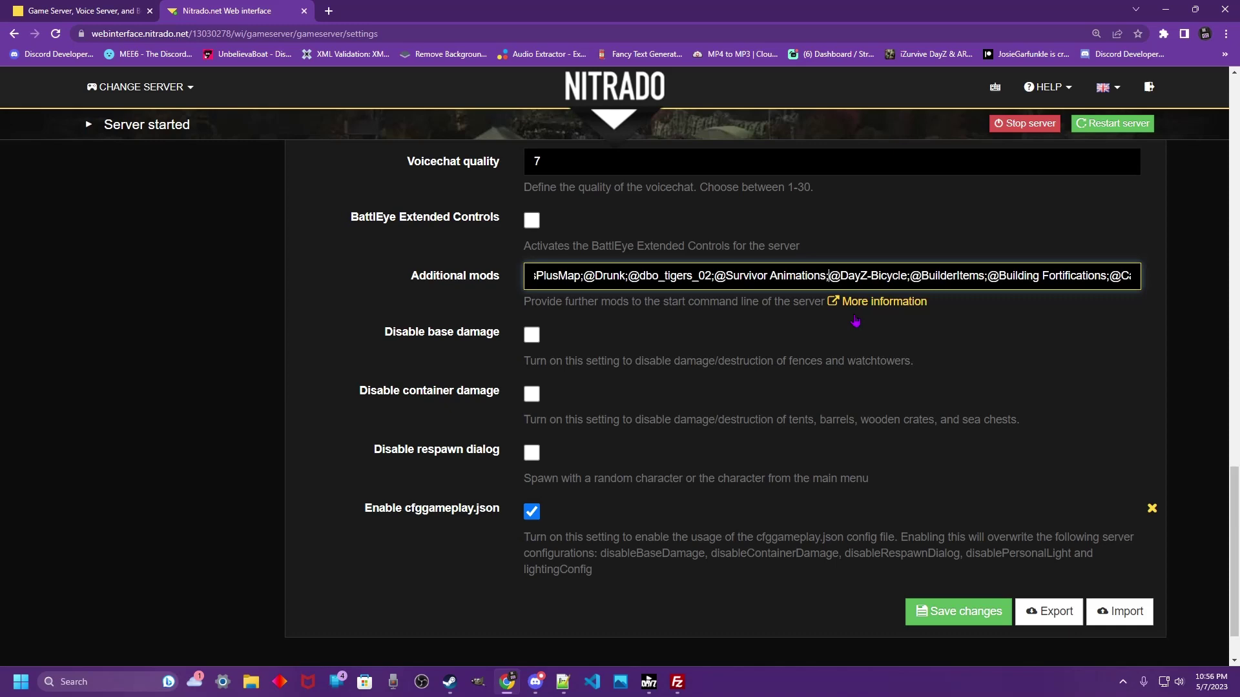
pyautogui.click(955, 613)
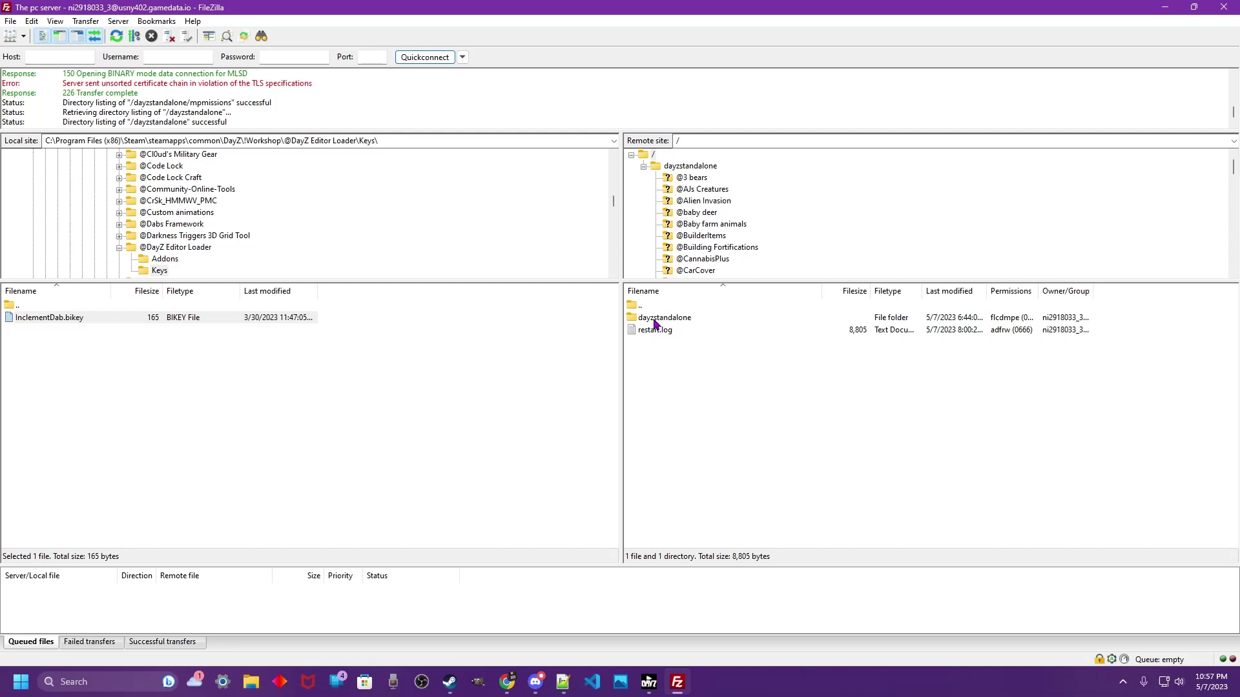
# - Browse the server to dayzstandalone/mpmissions/dayzOffline.chernarusplus/EditorFiles, then open a File Explorer window
pyautogui.doubleClick(655, 323)
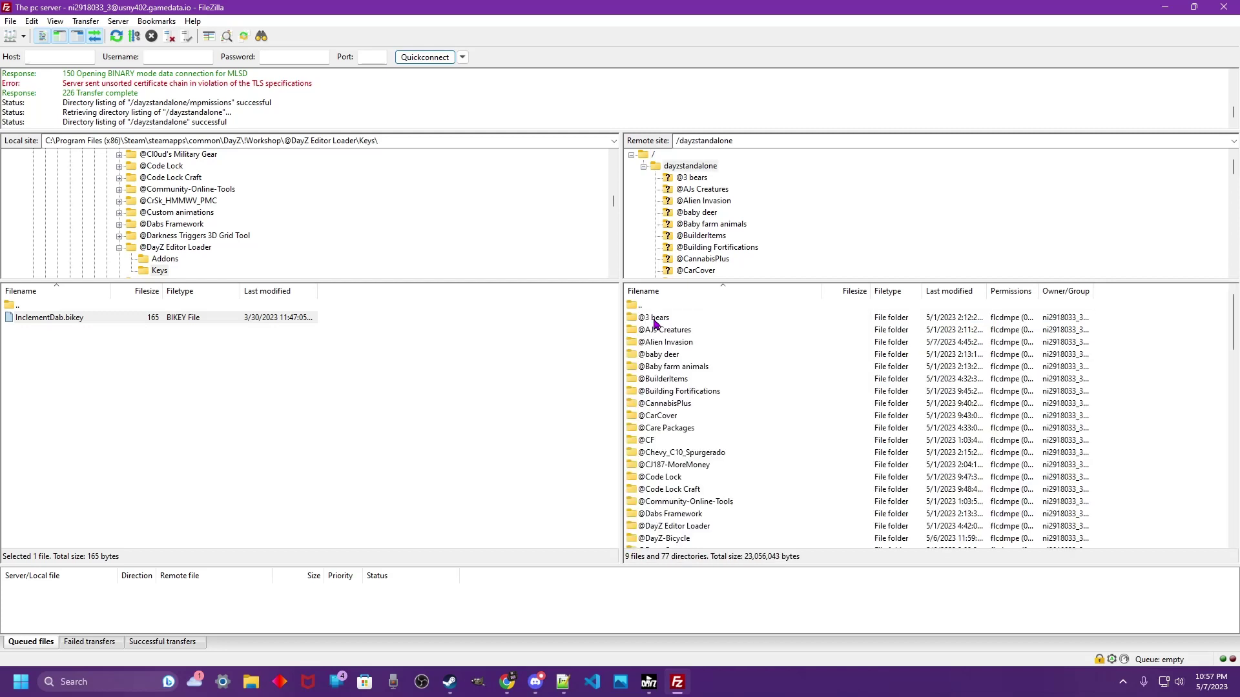
pyautogui.scroll(-5, 684, 466)
pyautogui.scroll(-17, 684, 466)
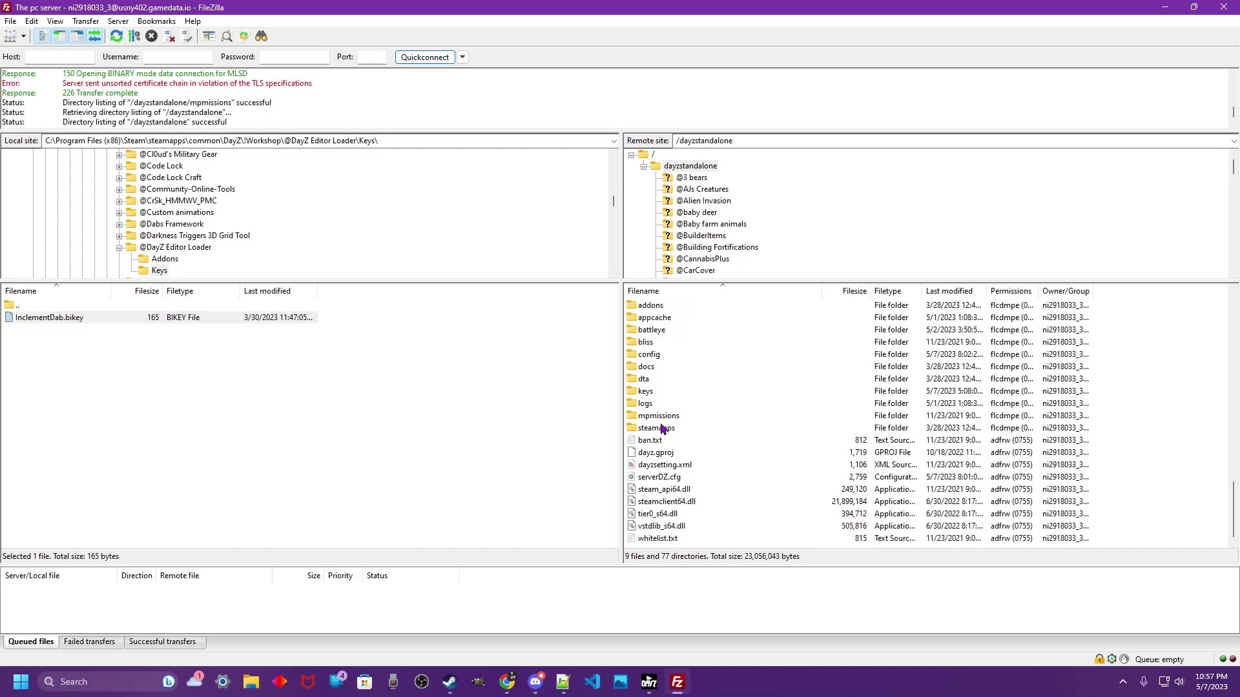
pyautogui.doubleClick(655, 416)
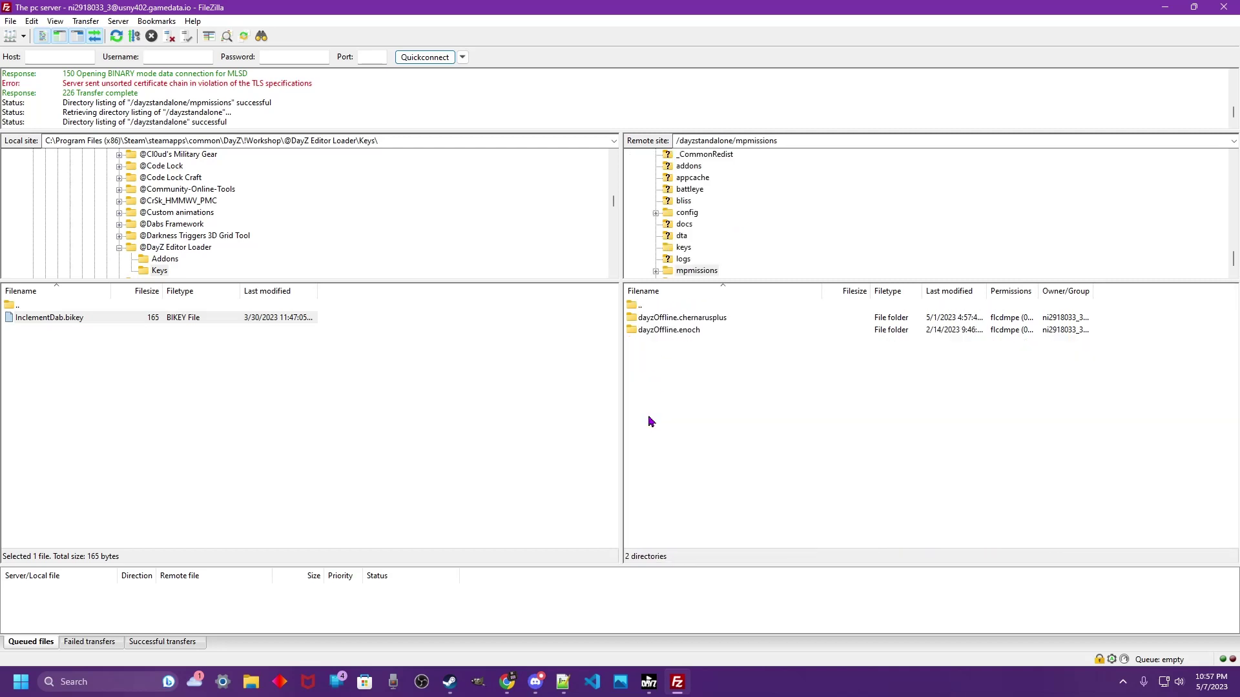
pyautogui.doubleClick(656, 318)
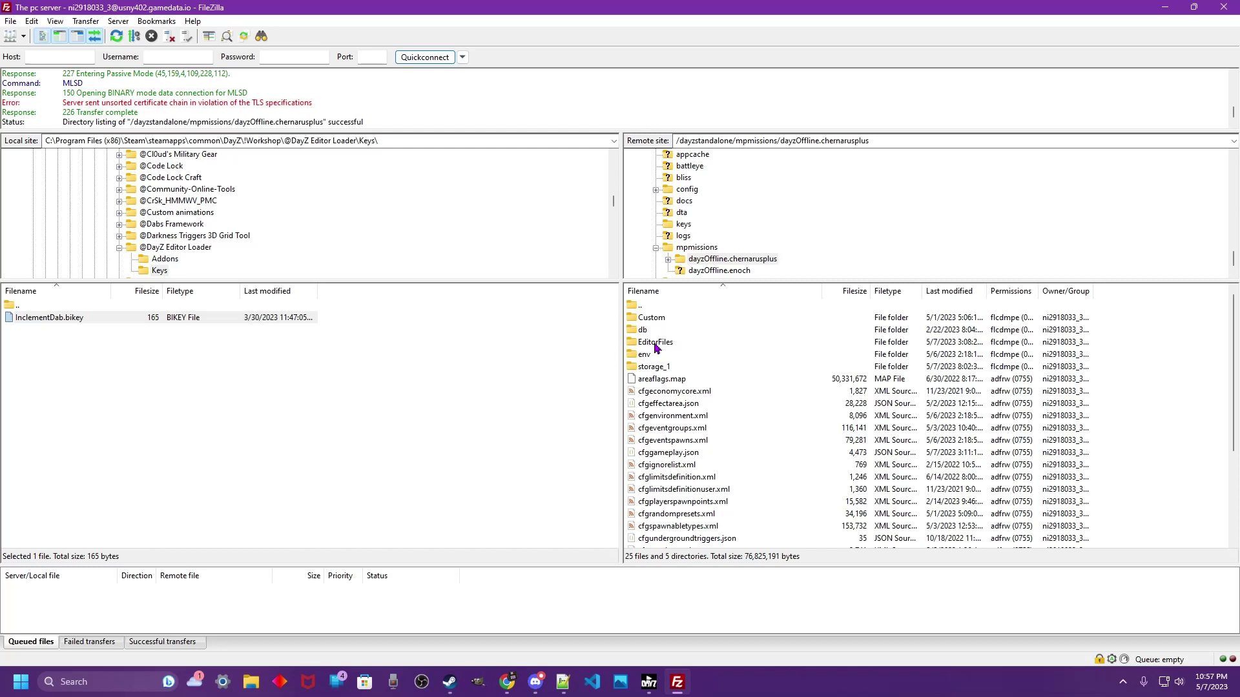
pyautogui.doubleClick(655, 343)
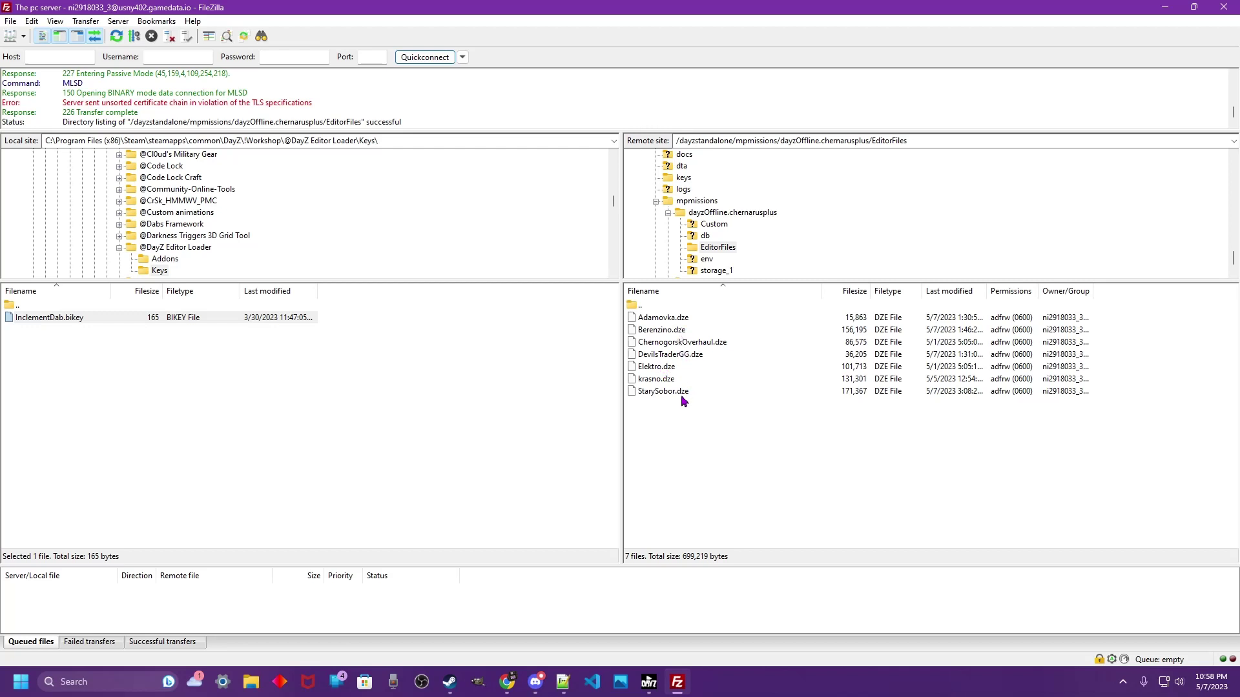
pyautogui.click(252, 686)
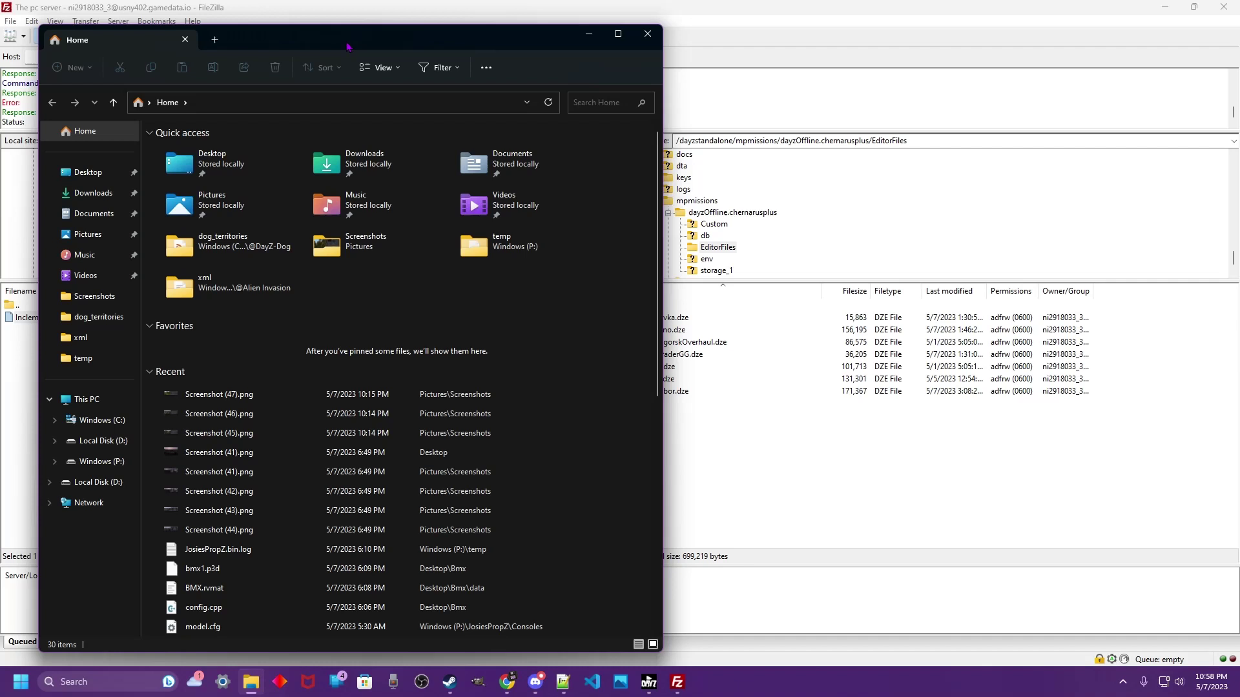
# - Open Documents\DayZ\Editor and drag VMC.dze into the server's EditorFiles folder in FileZilla
pyautogui.click(90, 214)
pyautogui.doubleClick(173, 170)
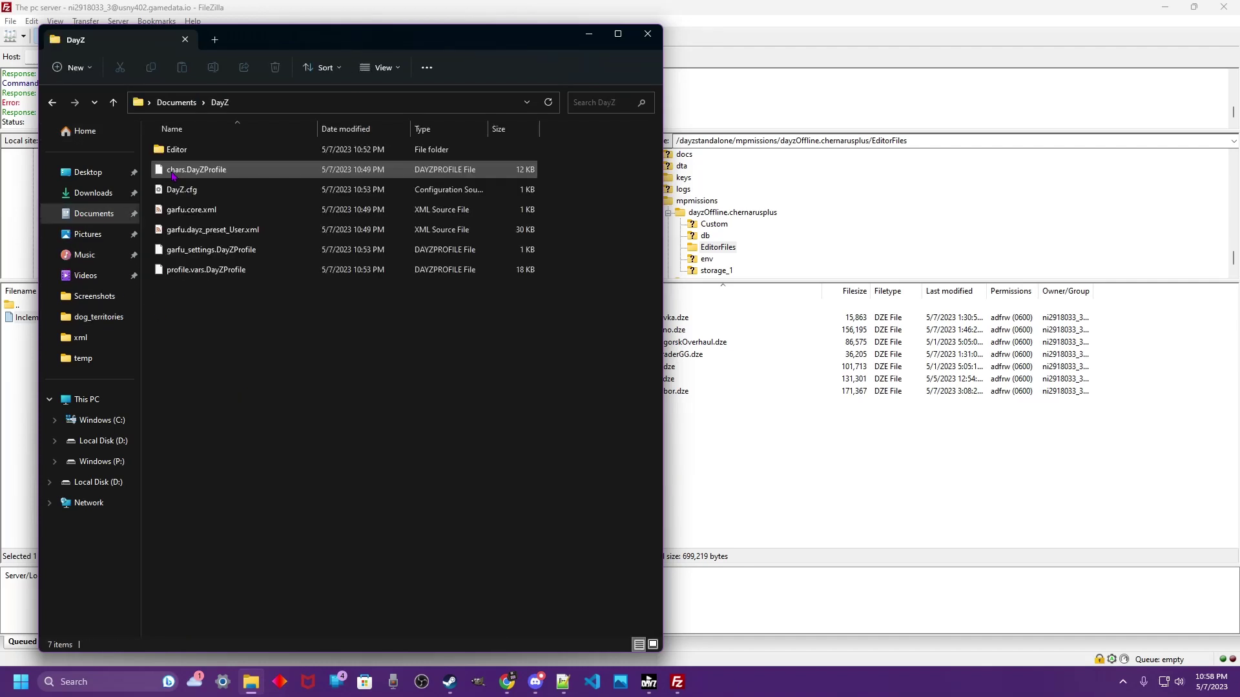
pyautogui.doubleClick(176, 152)
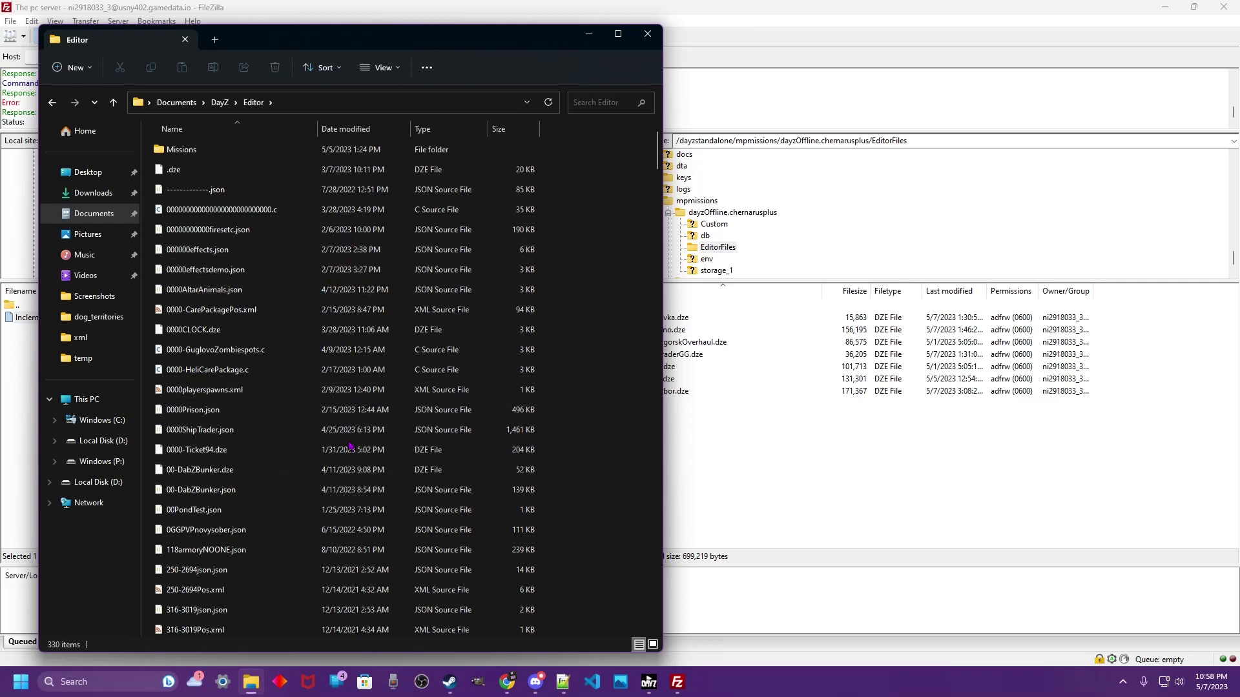
pyautogui.scroll(-20, 349, 445)
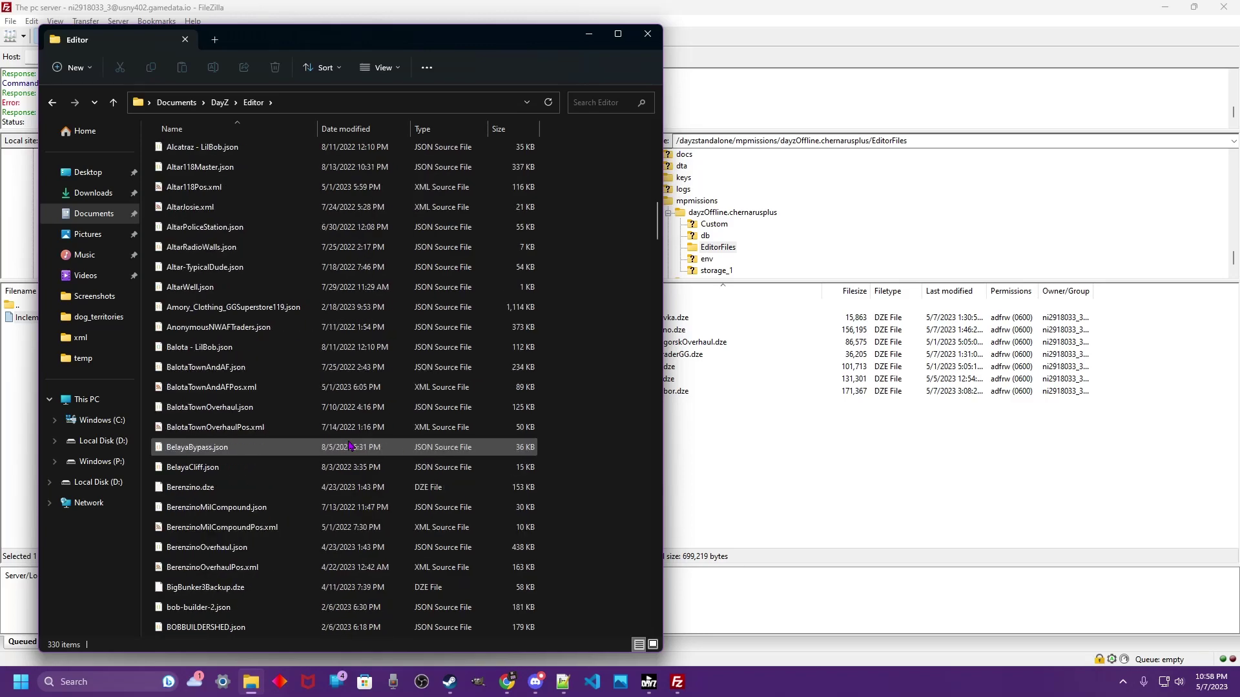
pyautogui.scroll(-20, 349, 445)
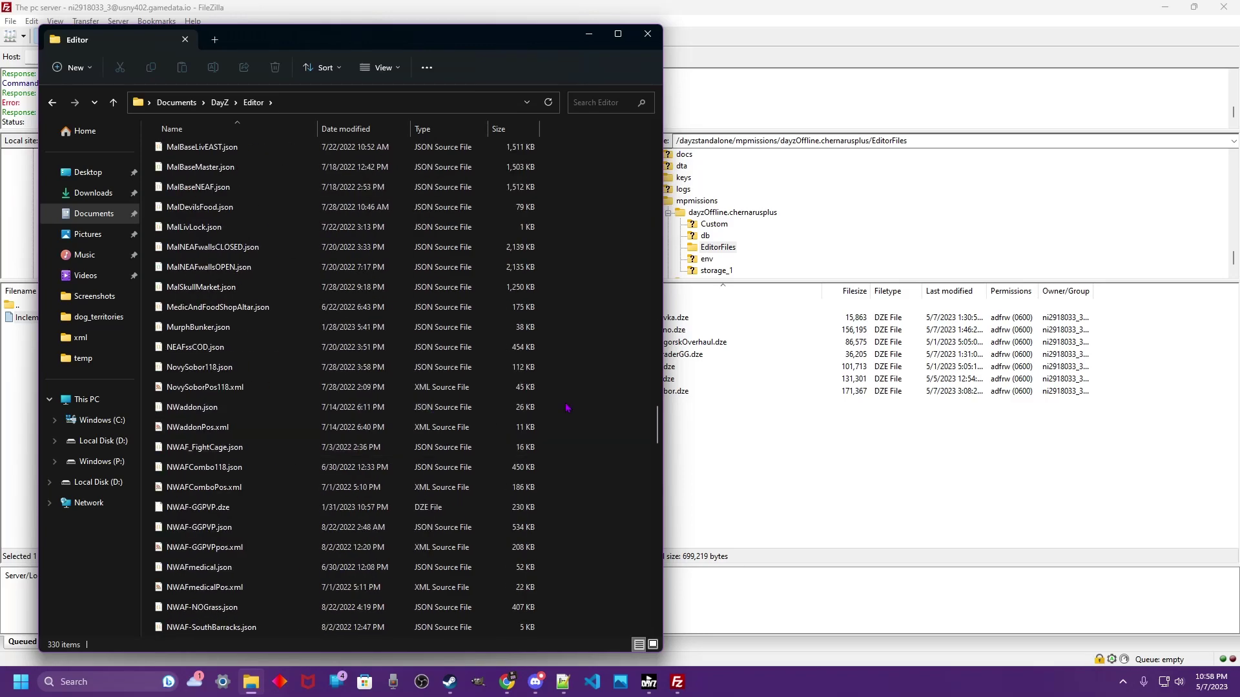
pyautogui.scroll(-20, 654, 426)
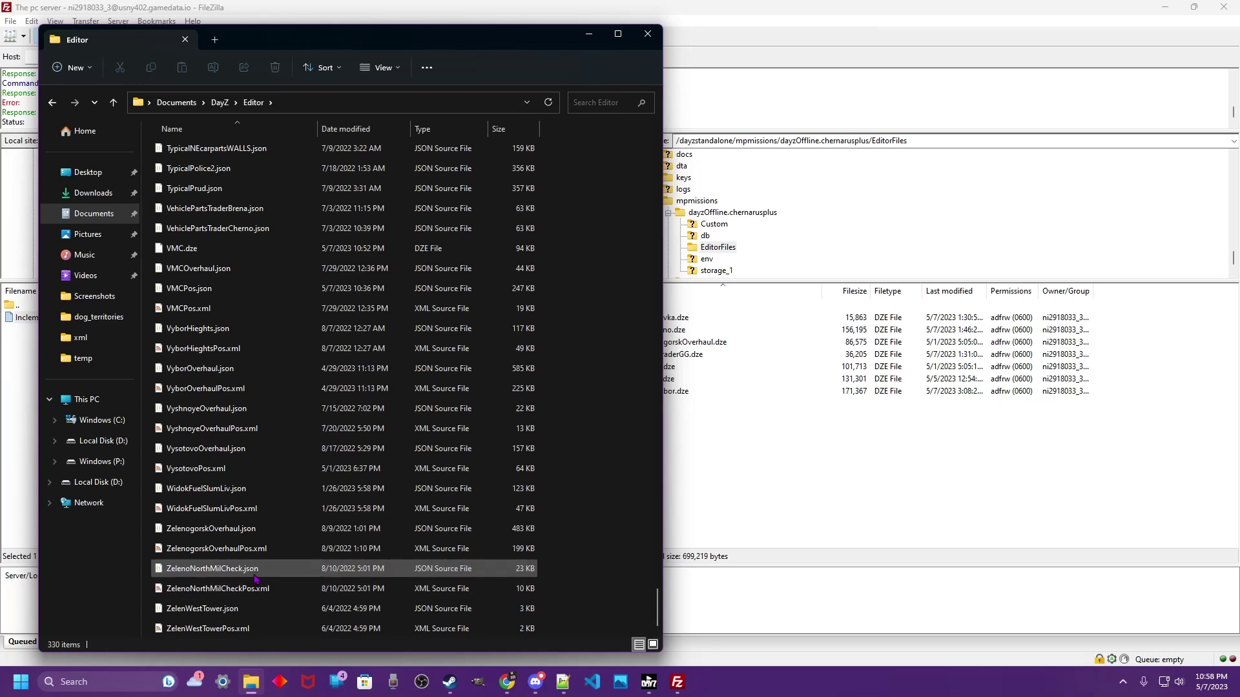
pyautogui.scroll(3, 255, 579)
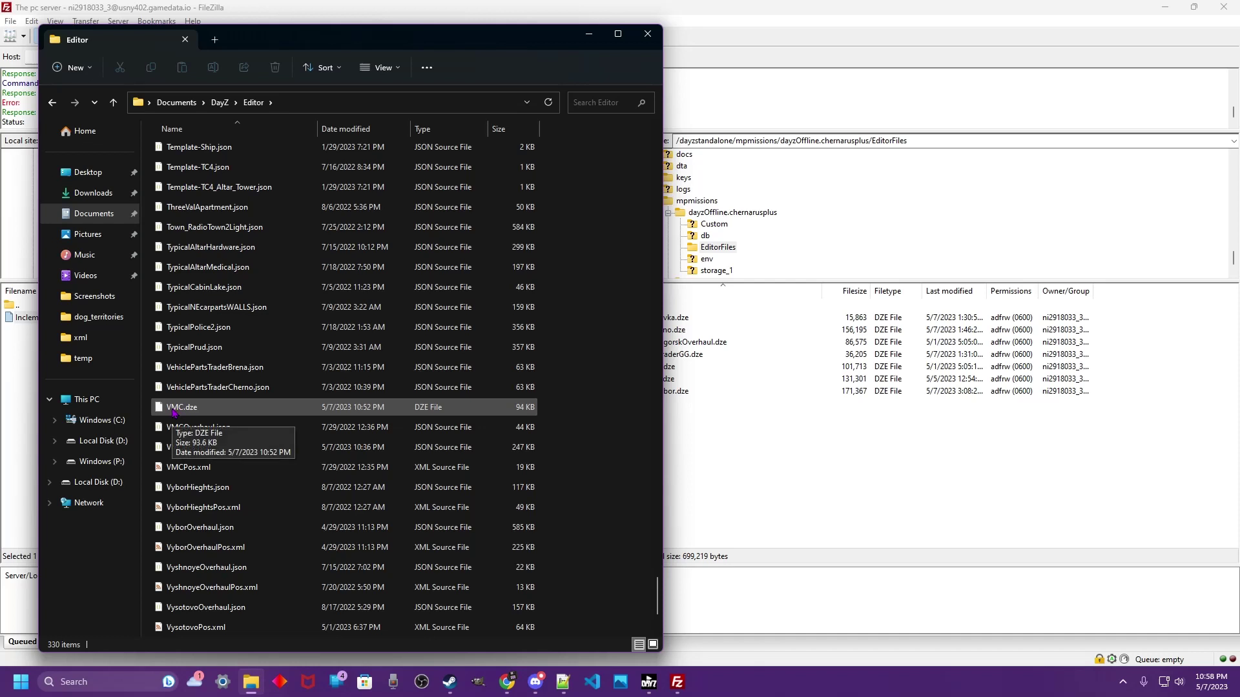
pyautogui.moveTo(182, 409); pyautogui.dragTo(744, 447)
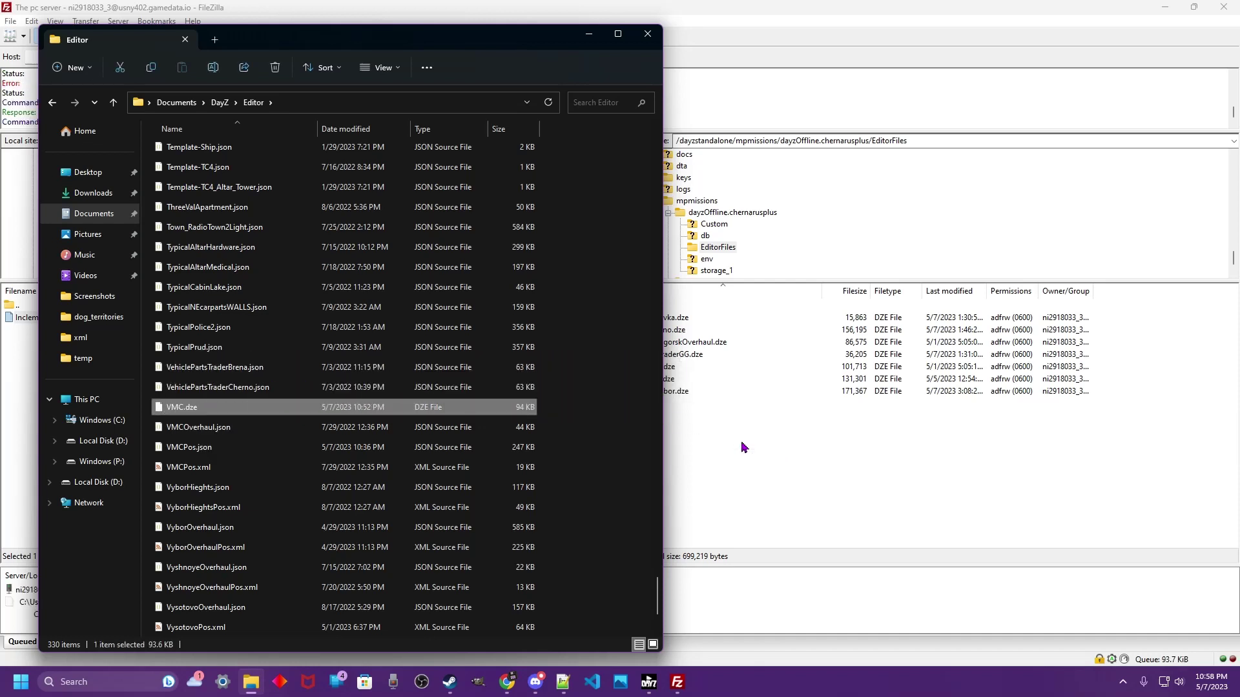
pyautogui.moveTo(494, 40); pyautogui.dragTo(342, 314)
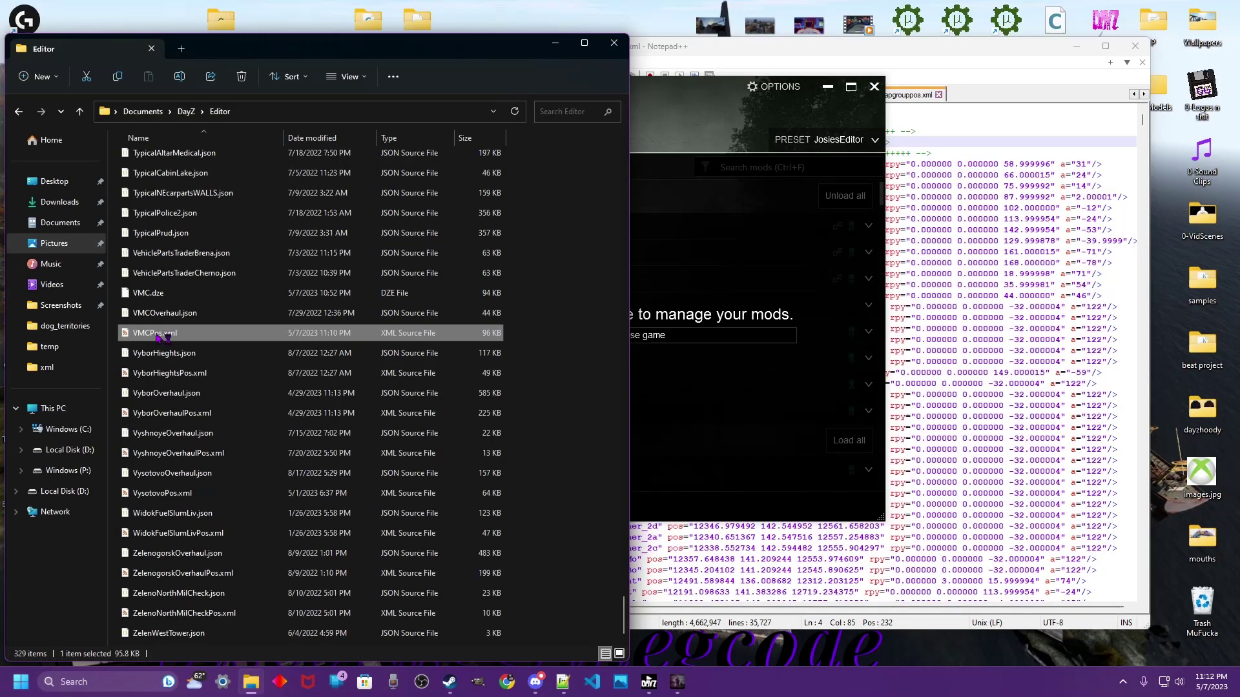
# - Open VMCPos.xml in VS Code and cut all its object group entries from line 2 down
pyautogui.doubleClick(168, 334)
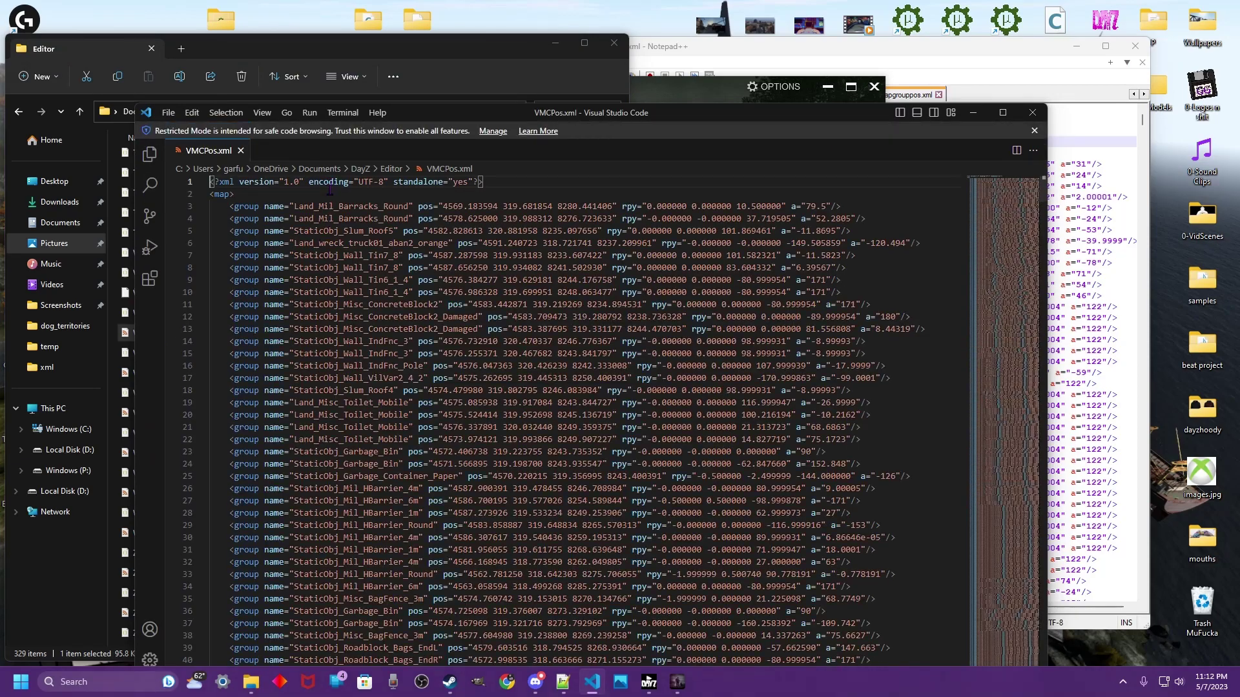
pyautogui.moveTo(331, 194); pyautogui.dragTo(470, 694)
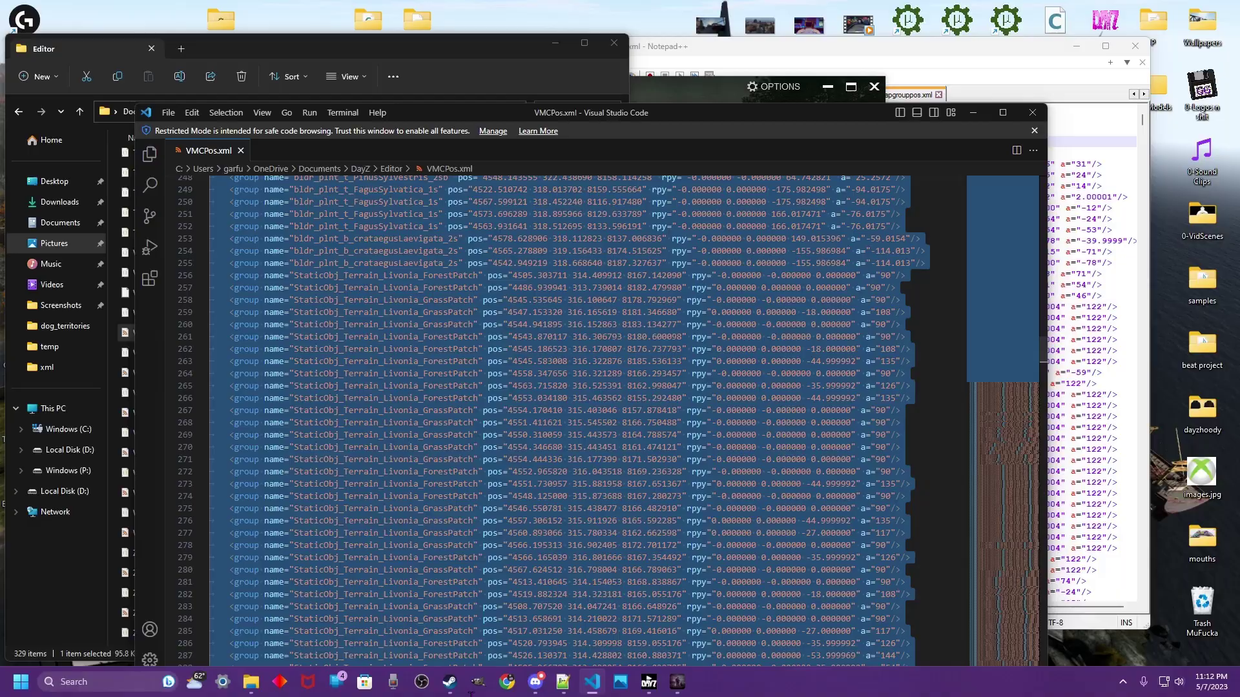
pyautogui.scroll(-20, 573, 419)
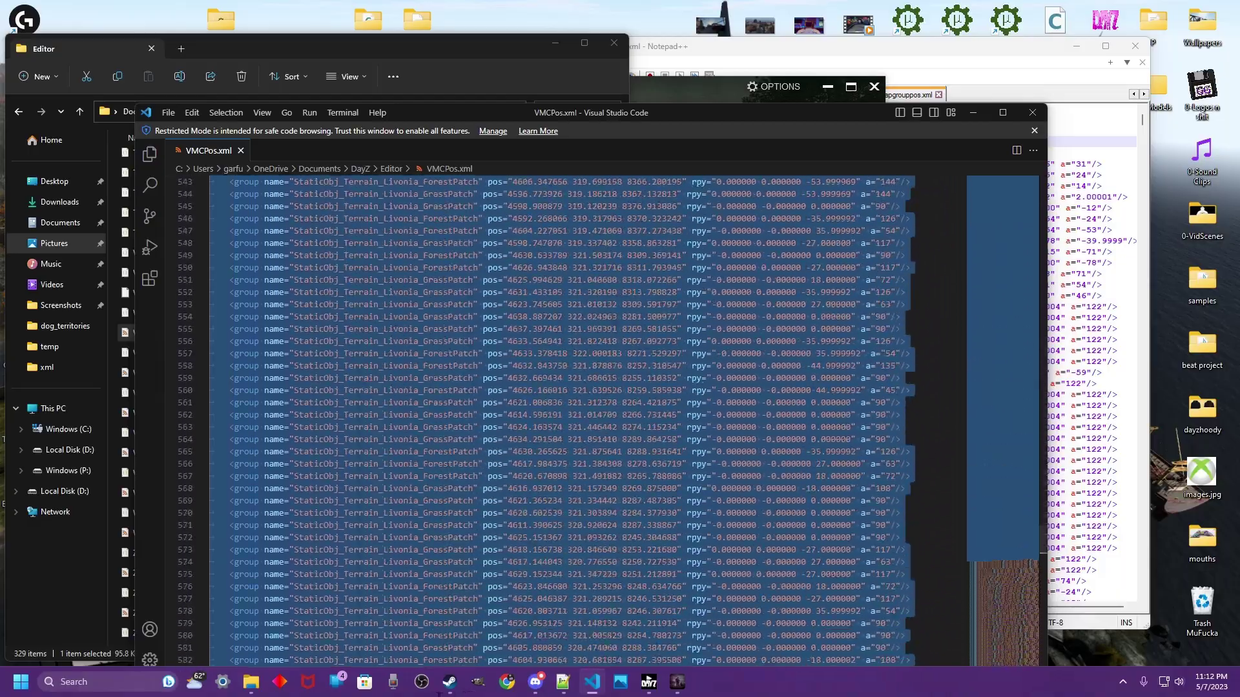
pyautogui.scroll(-20, 573, 420)
pyautogui.press('Delete')
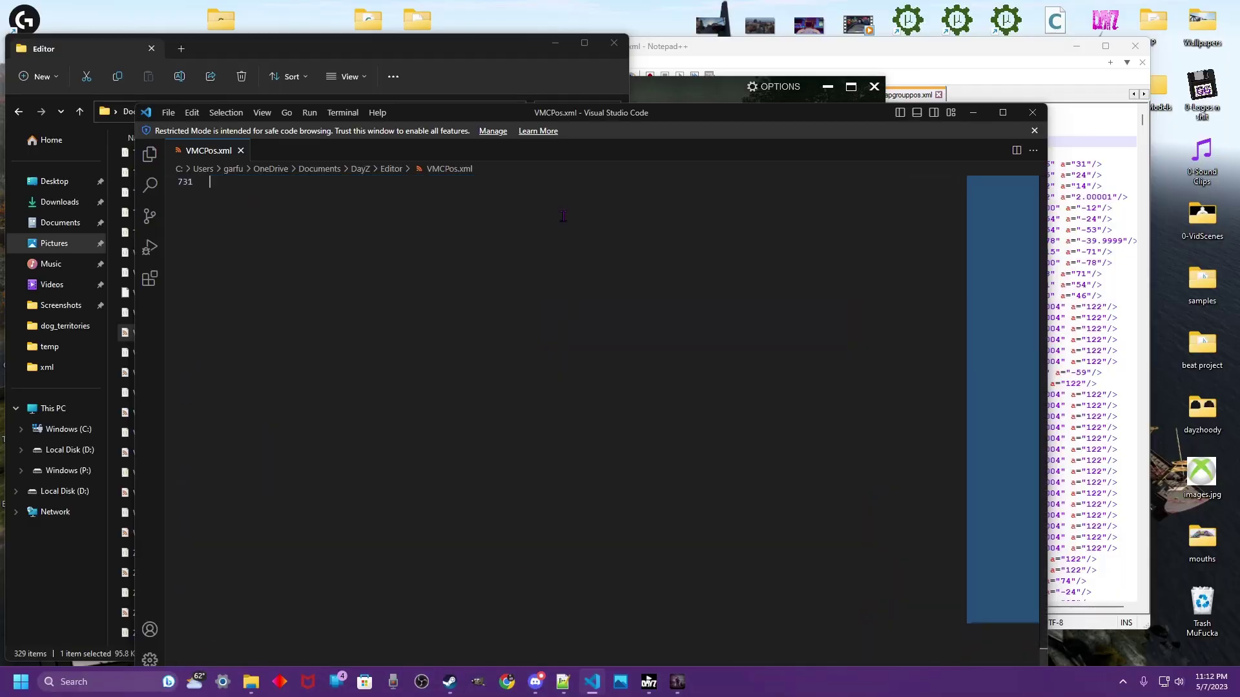
pyautogui.scroll(15, 563, 216)
pyautogui.moveTo(212, 179); pyautogui.dragTo(836, 377)
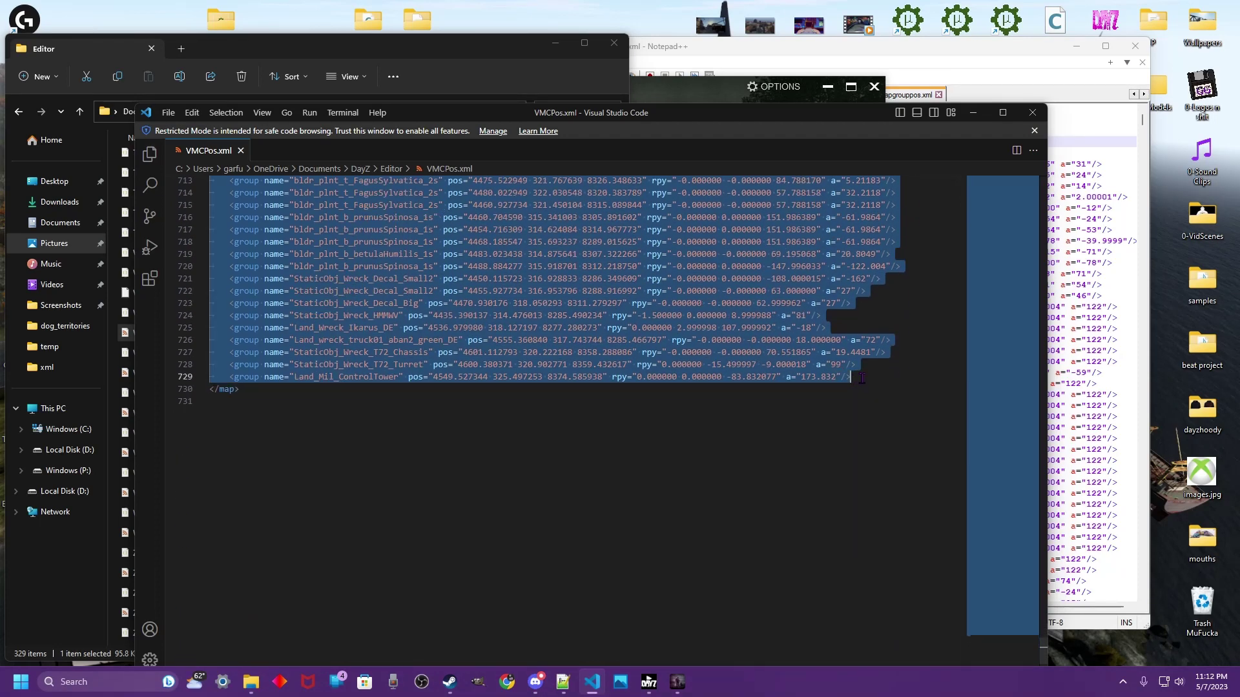
pyautogui.click(969, 64)
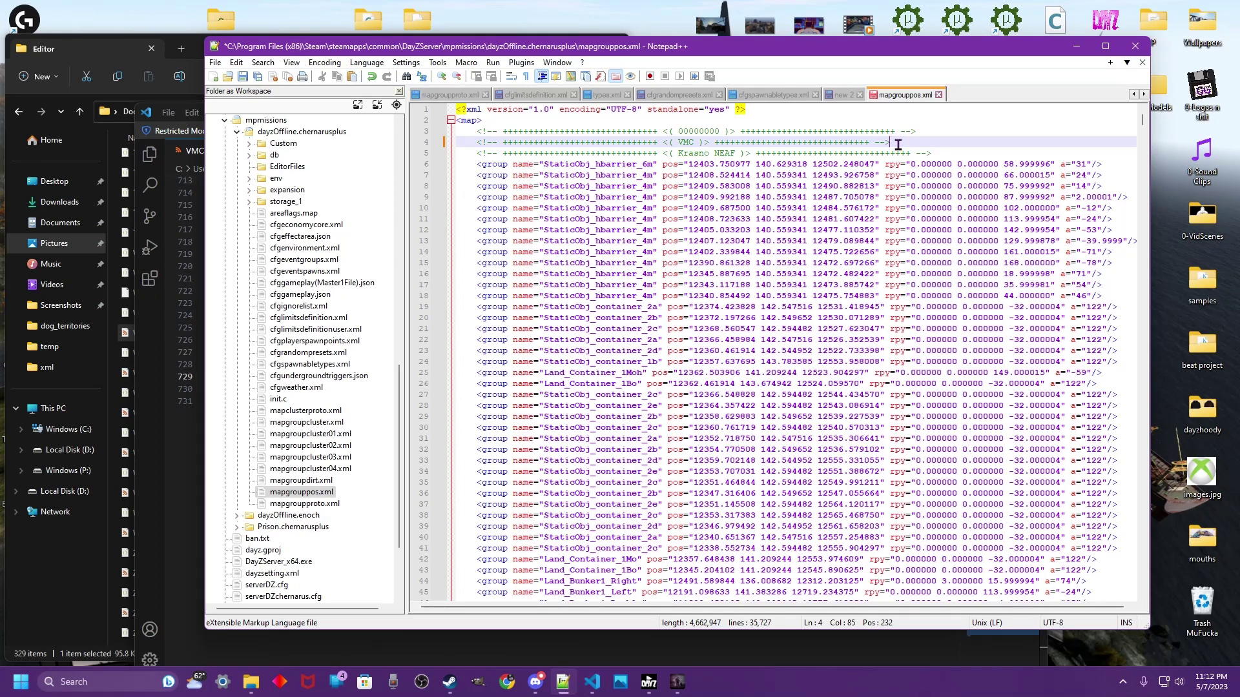
# - Paste the VMC groups under the VMC comment in mapgrouppos.xml, save, and minimize Notepad++
pyautogui.hotkey('ctrl', 'v')
pyautogui.scroll(20, 761, 218)
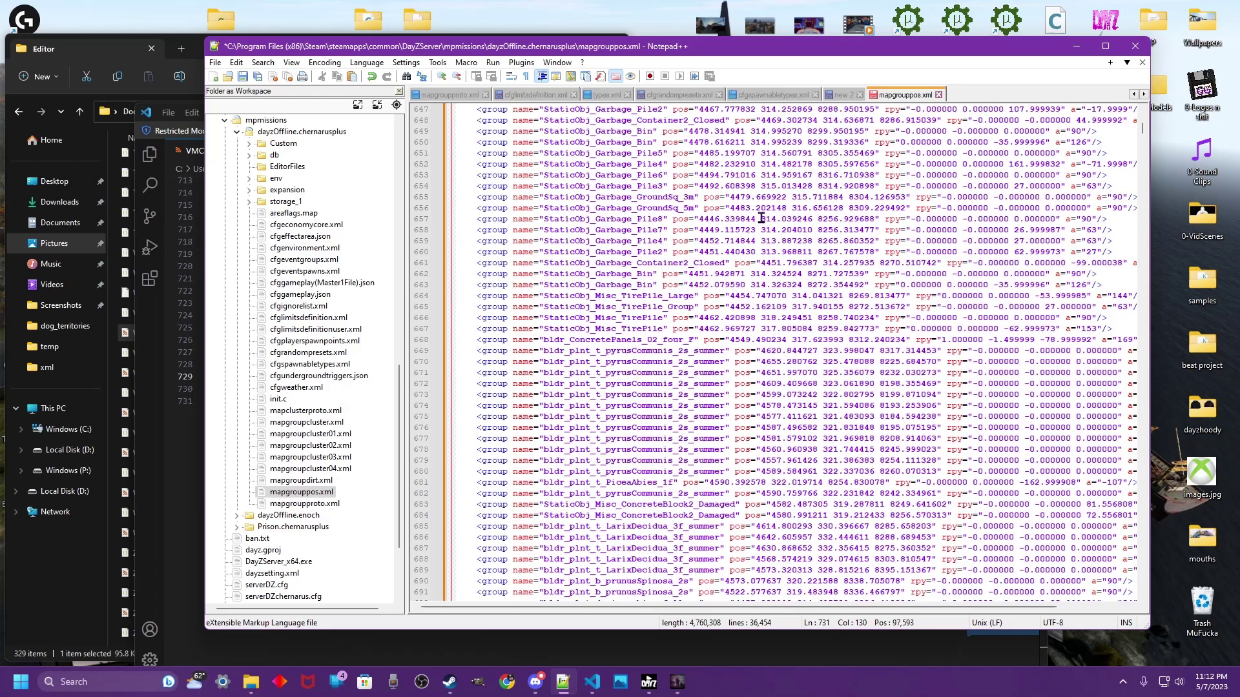
pyautogui.scroll(20, 761, 217)
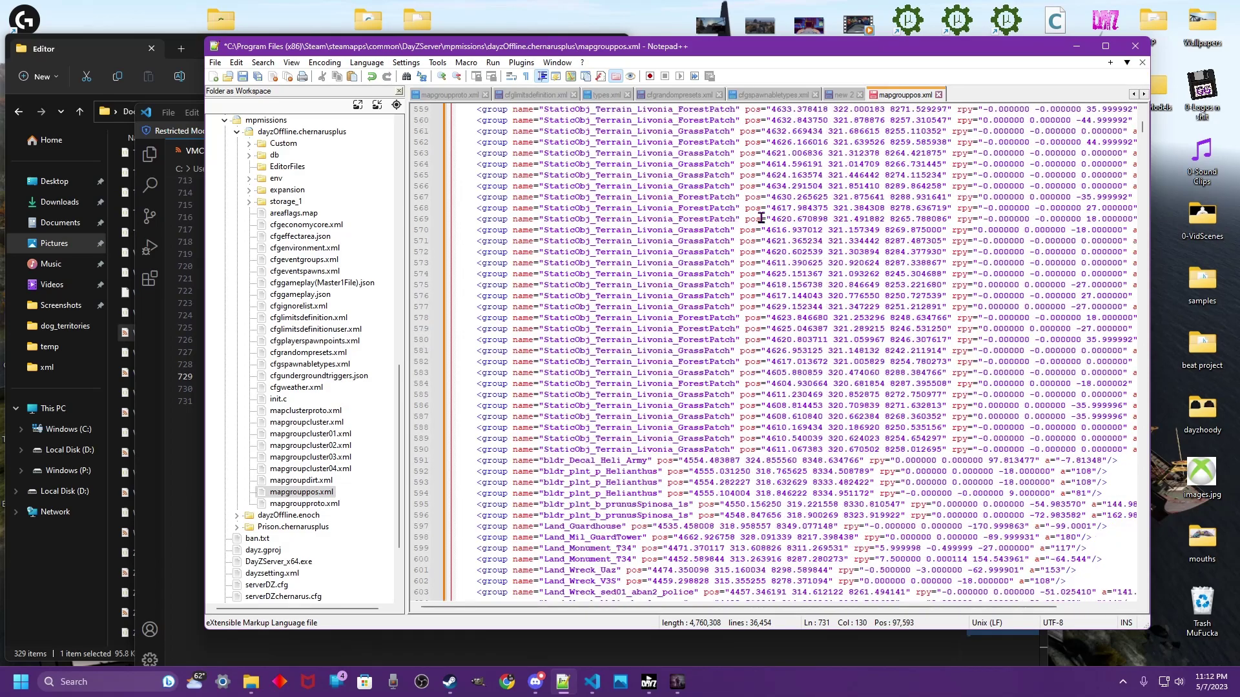
pyautogui.scroll(20, 761, 217)
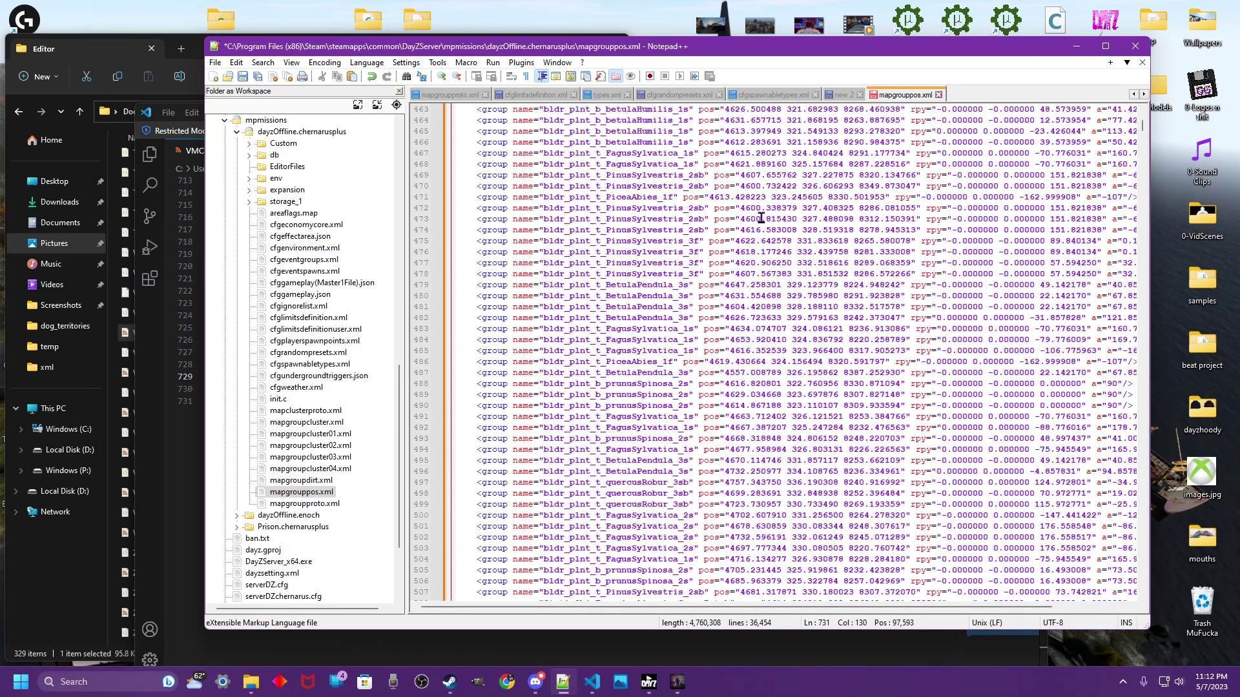
pyautogui.scroll(20, 762, 218)
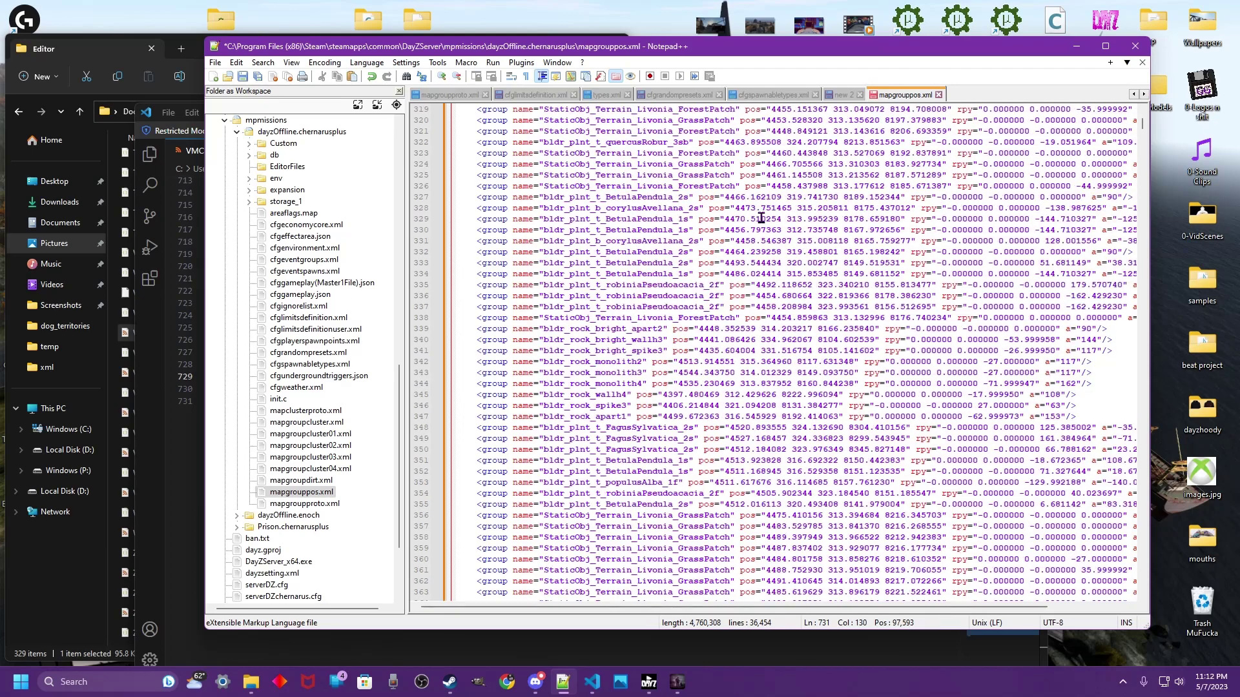
pyautogui.hotkey('ctrl', 's')
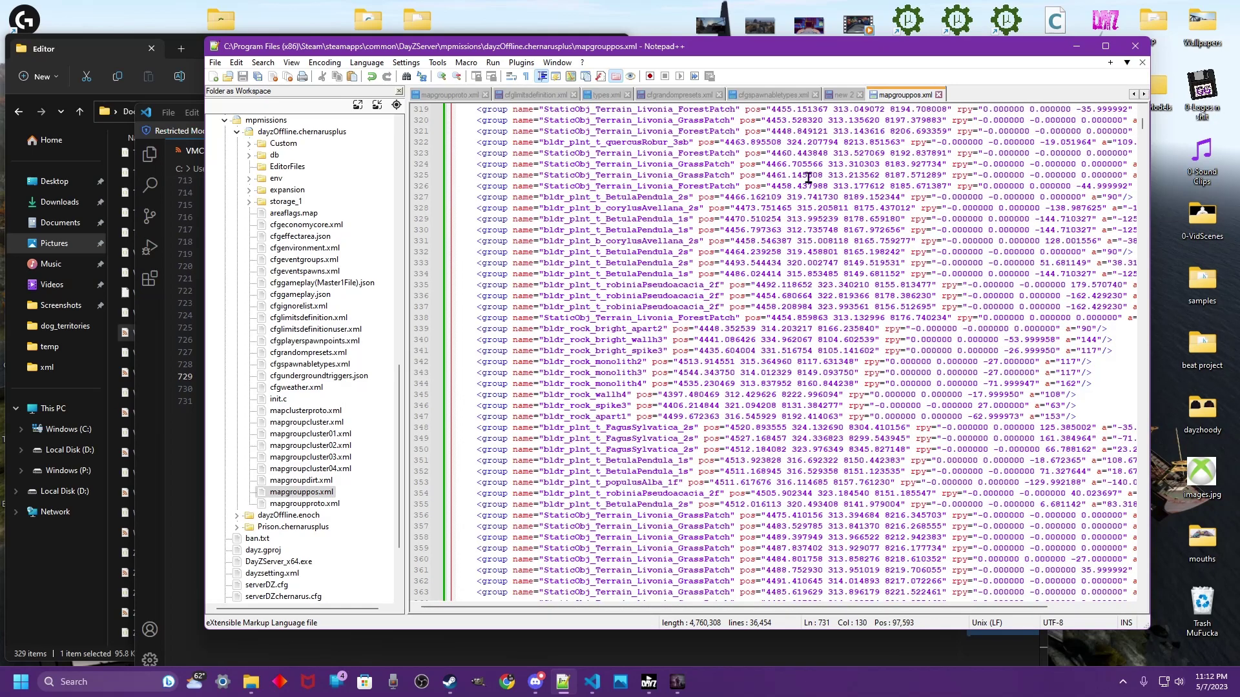
pyautogui.click(1076, 47)
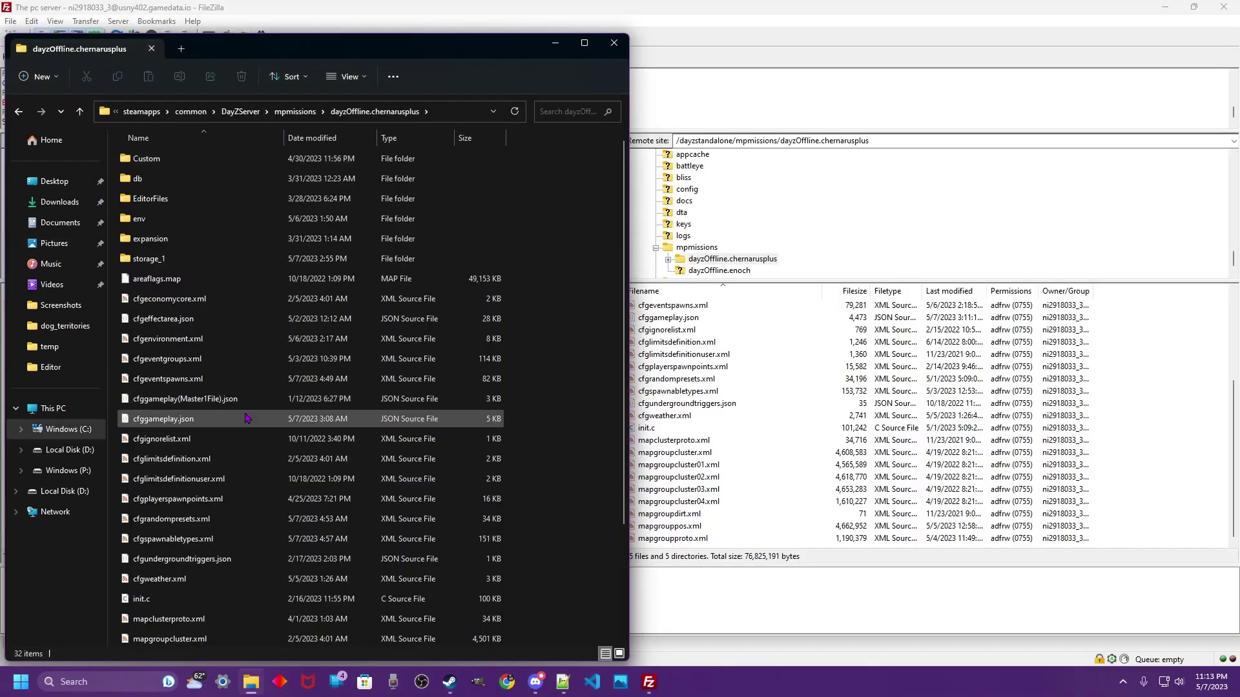
# - Upload the edited mapgrouppos.xml to dayzOffline.chernarusplus, overwriting the server's existing copy
pyautogui.scroll(3, 244, 419)
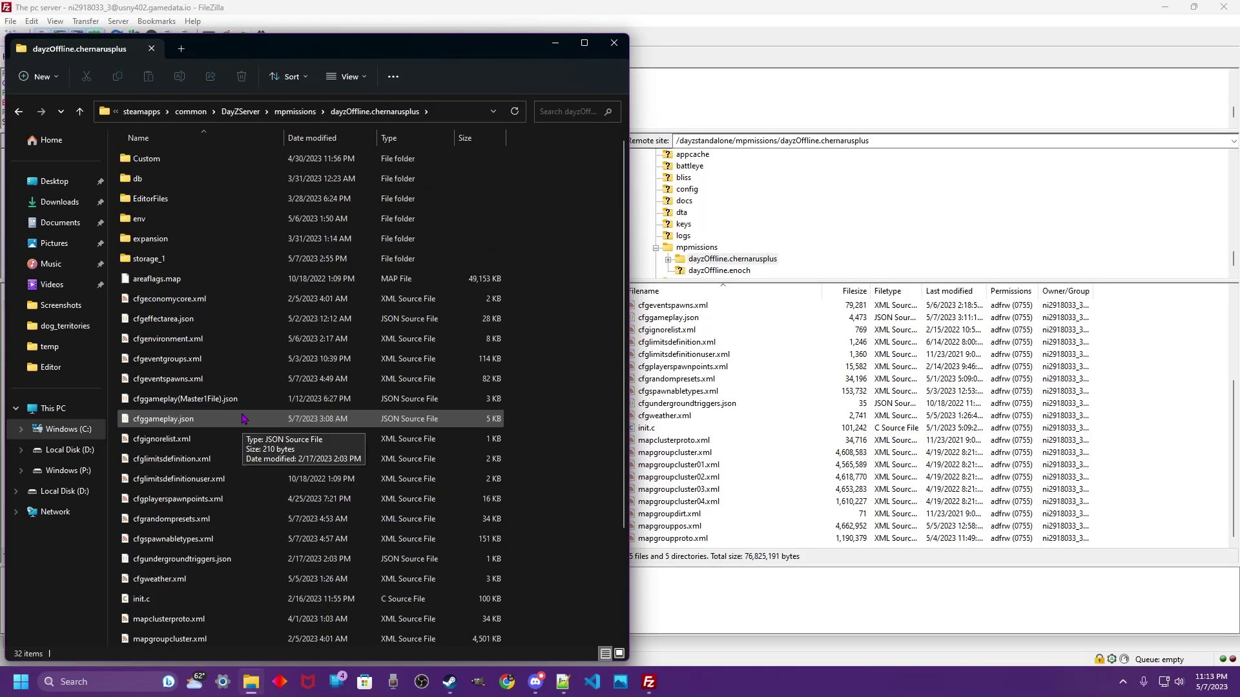
pyautogui.scroll(-3, 244, 419)
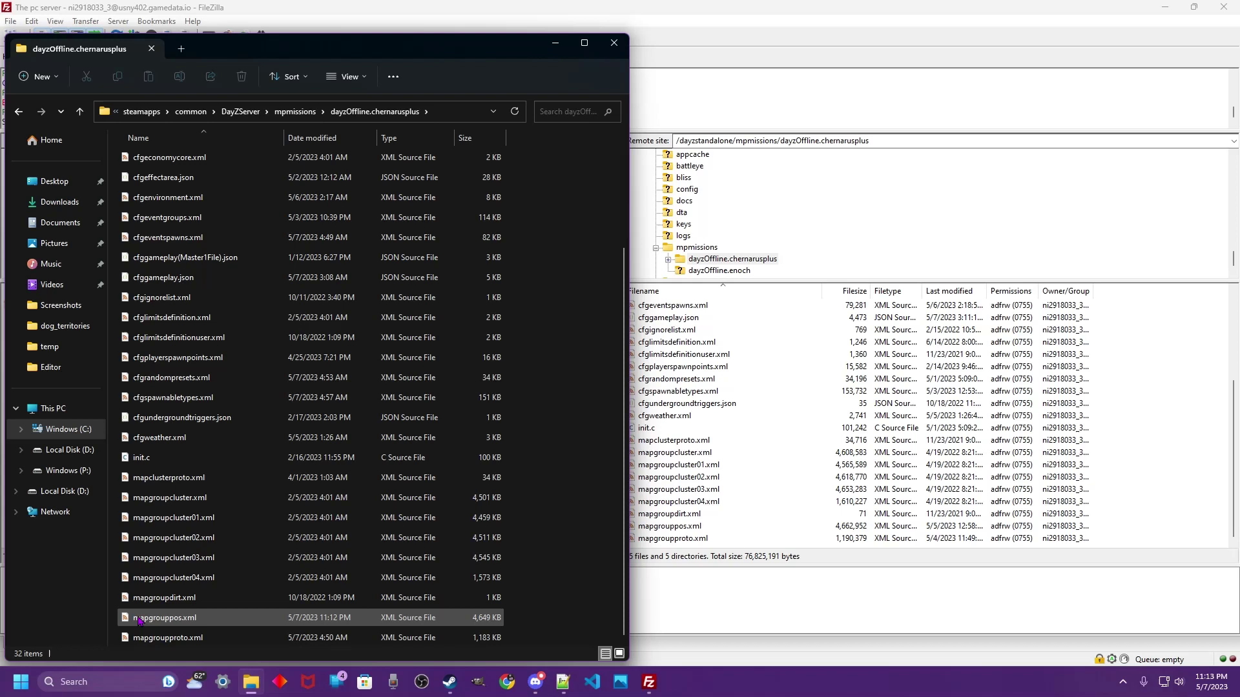
pyautogui.moveTo(138, 620); pyautogui.dragTo(806, 481)
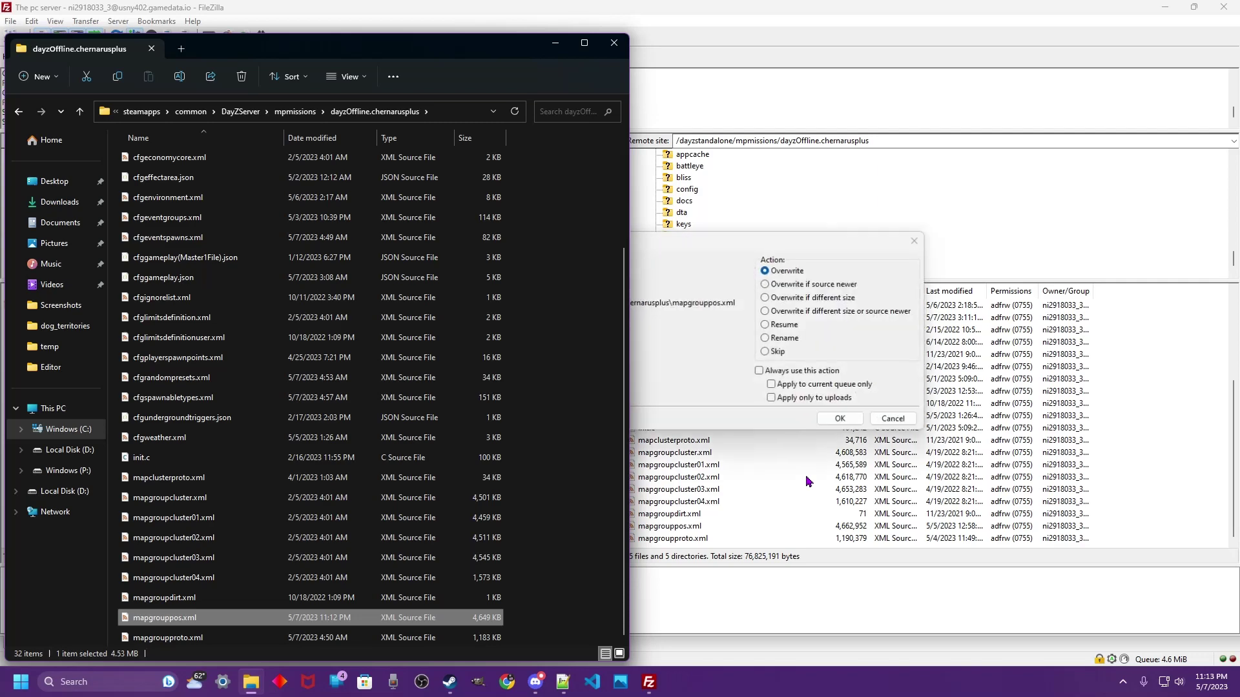
pyautogui.click(829, 415)
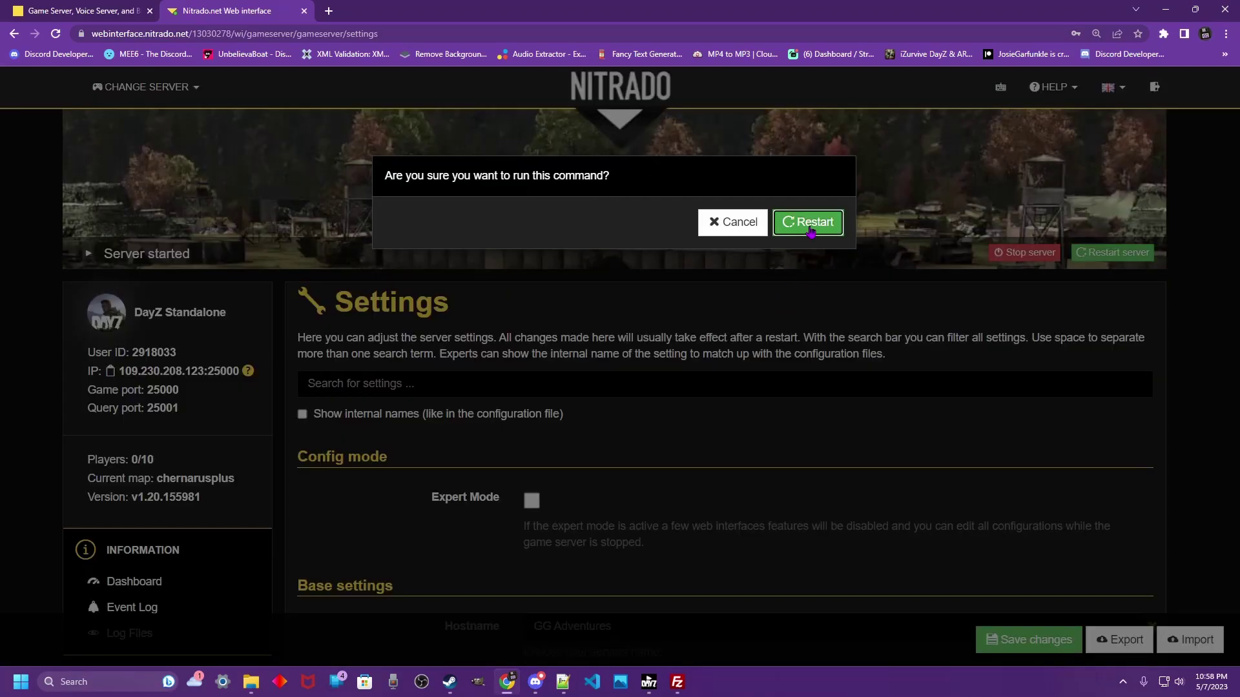
# - Confirm the Restart dialog to restart the DayZ game server
pyautogui.press('Return')
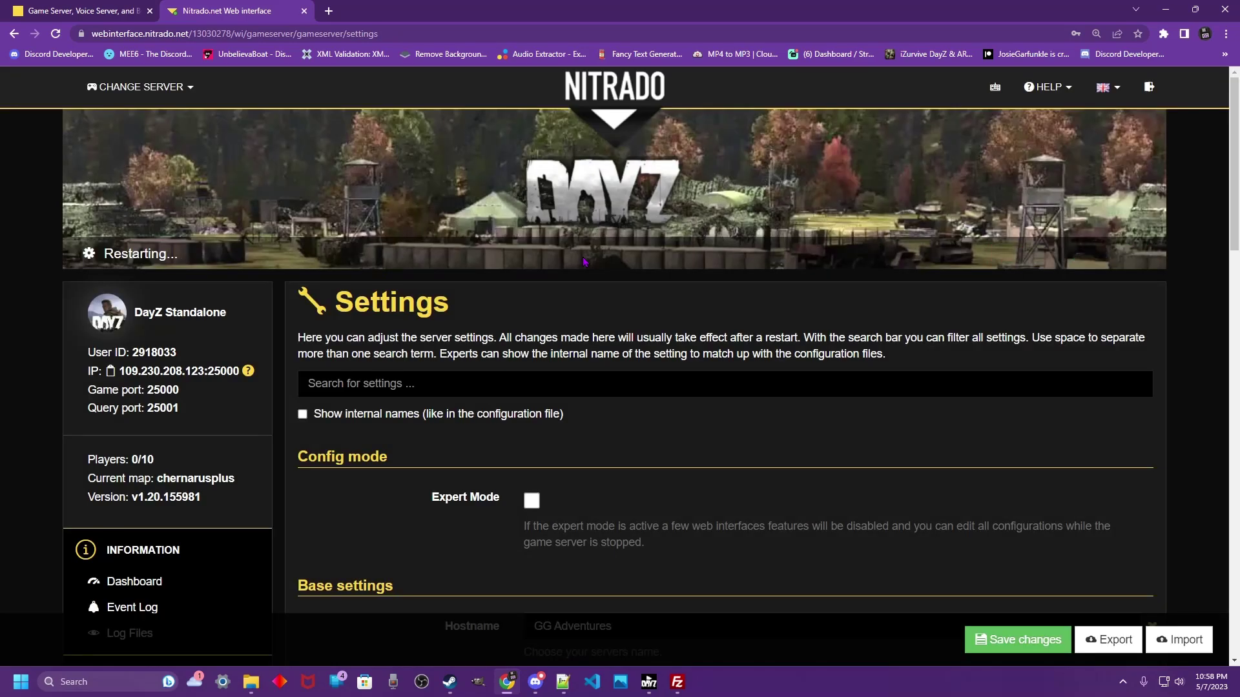